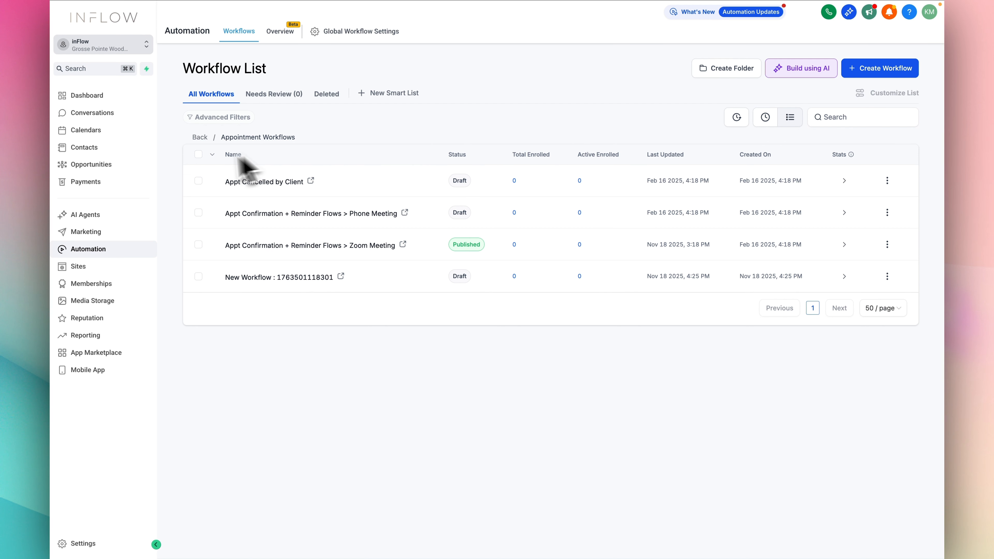
Step: Create a new invoice template in the Payments section
click(85, 182)
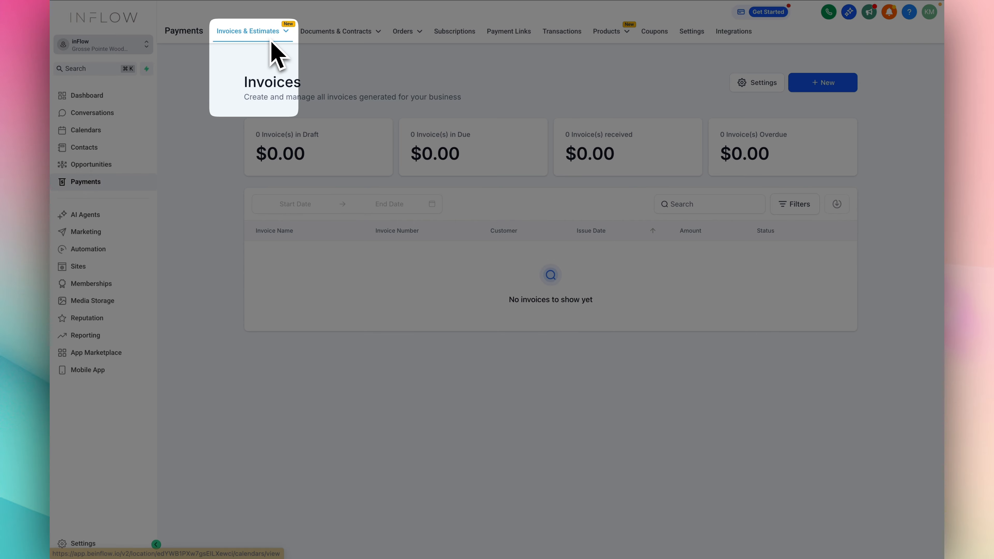
click(270, 32)
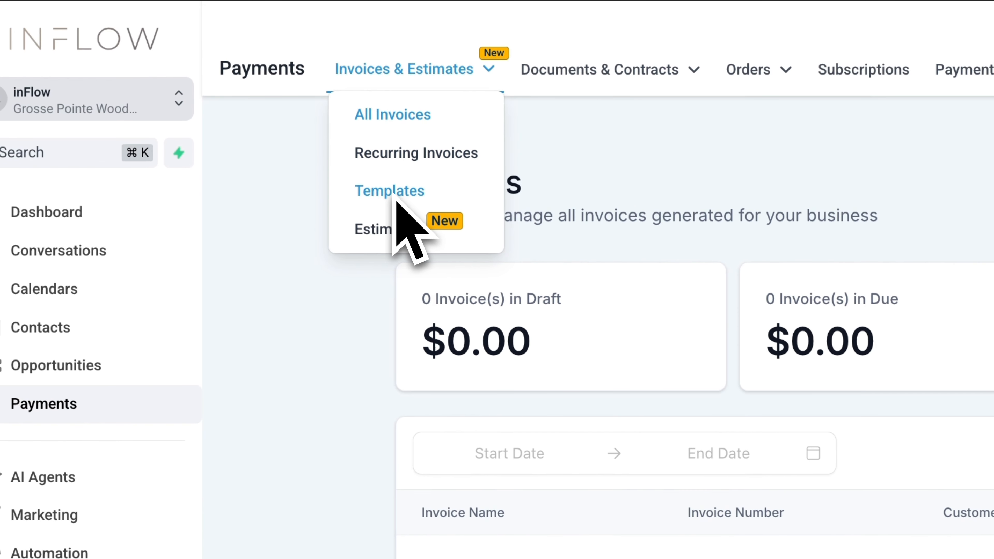
click(245, 86)
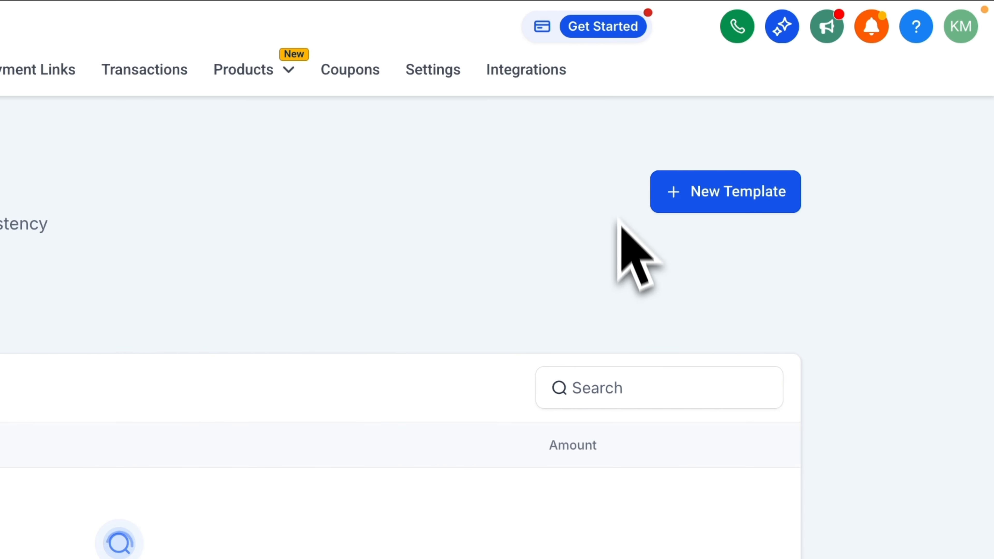
click(689, 193)
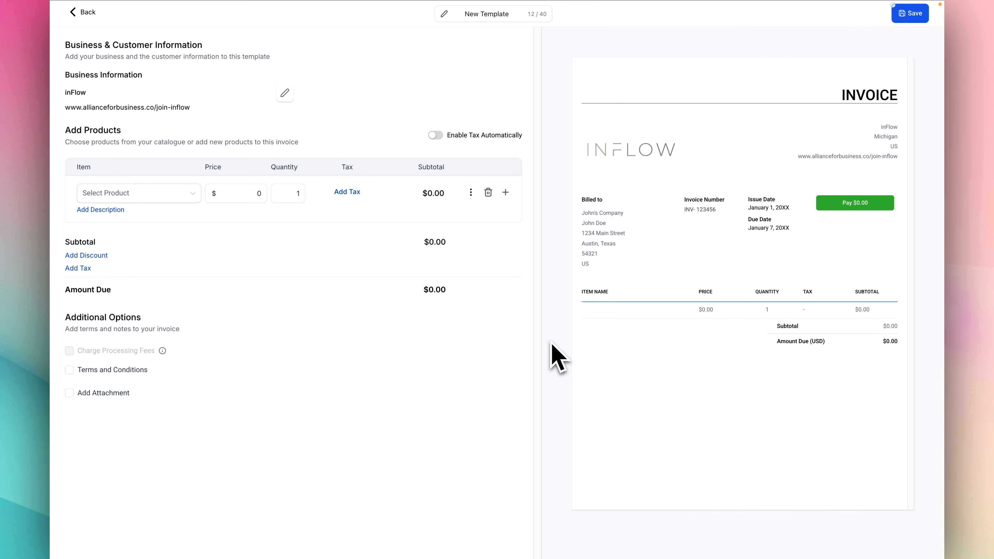
Step: Rename the new invoice template as inFlow Membership
click(492, 19)
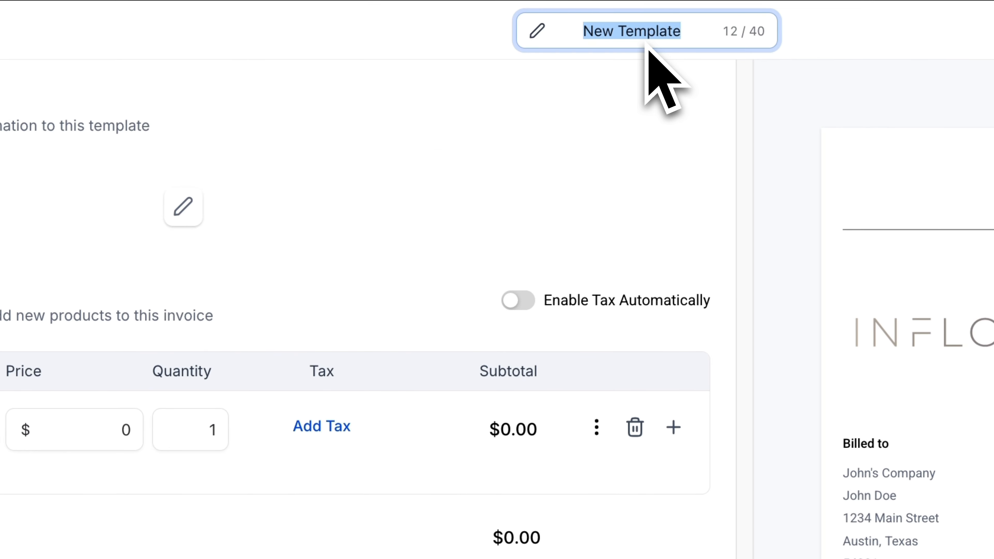
text(in)
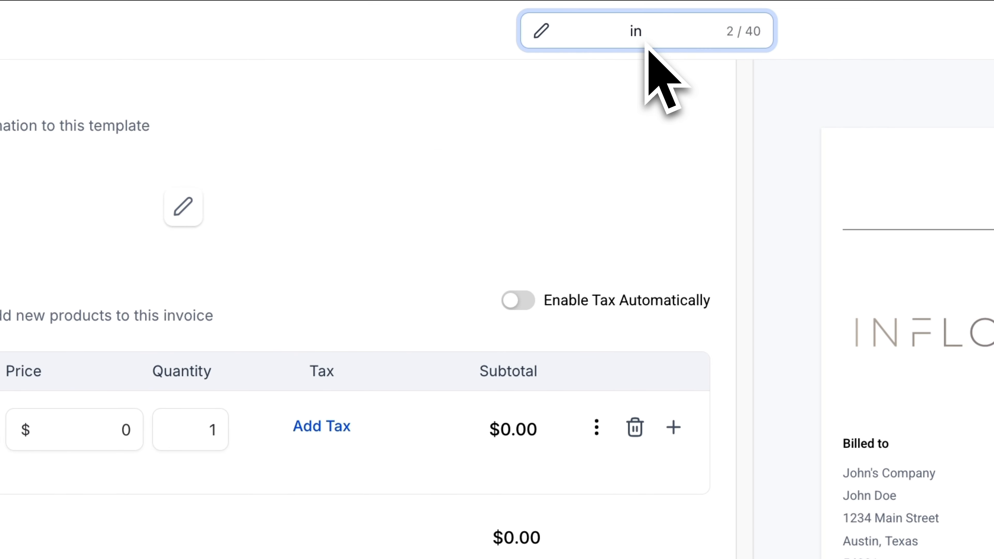
text(Flow Membership)
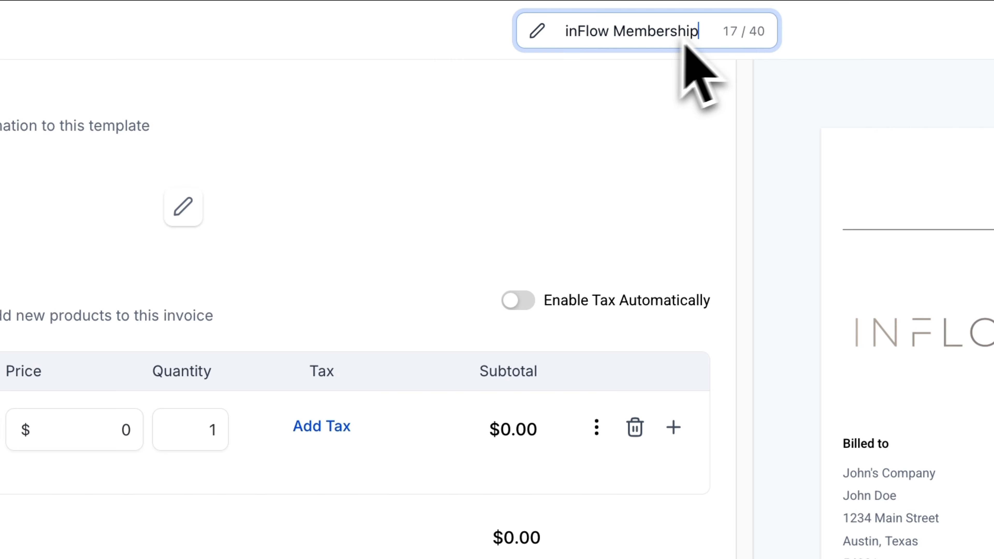
triple_click(546, 31)
click(499, 102)
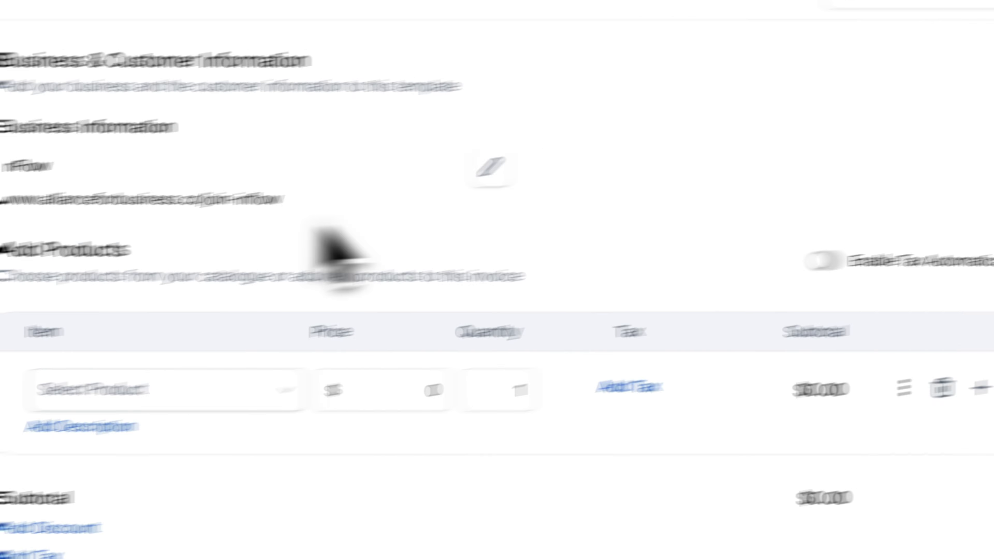
Step: Review the template's business information, including company name, website, phone, address and logo fields, and leave it without saving
click(522, 162)
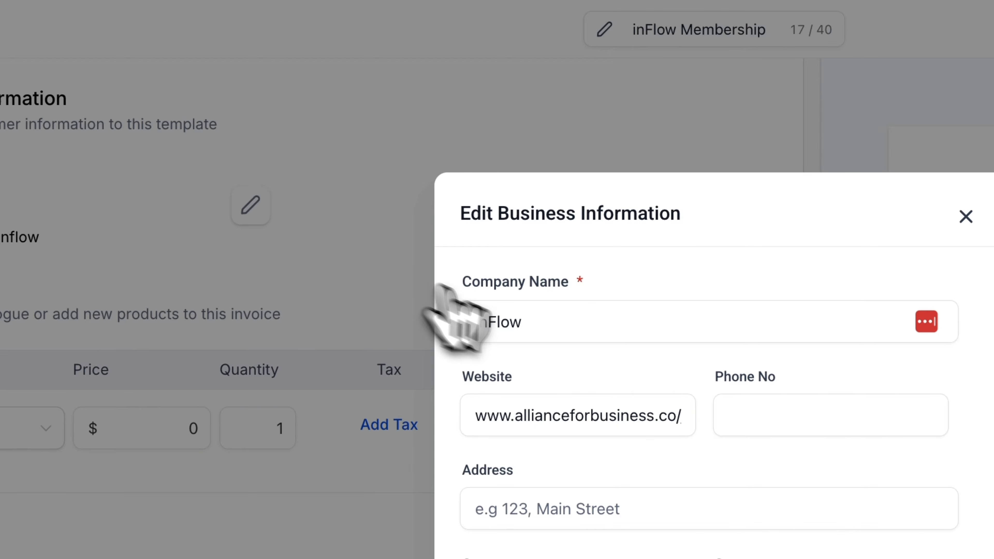
click(562, 322)
click(661, 422)
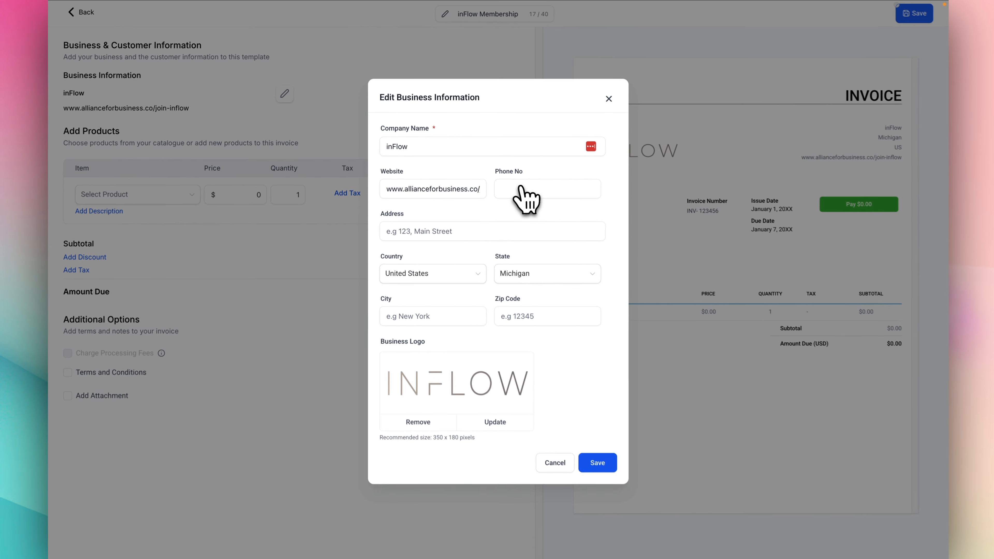
click(521, 190)
click(478, 230)
click(450, 270)
click(508, 280)
click(422, 318)
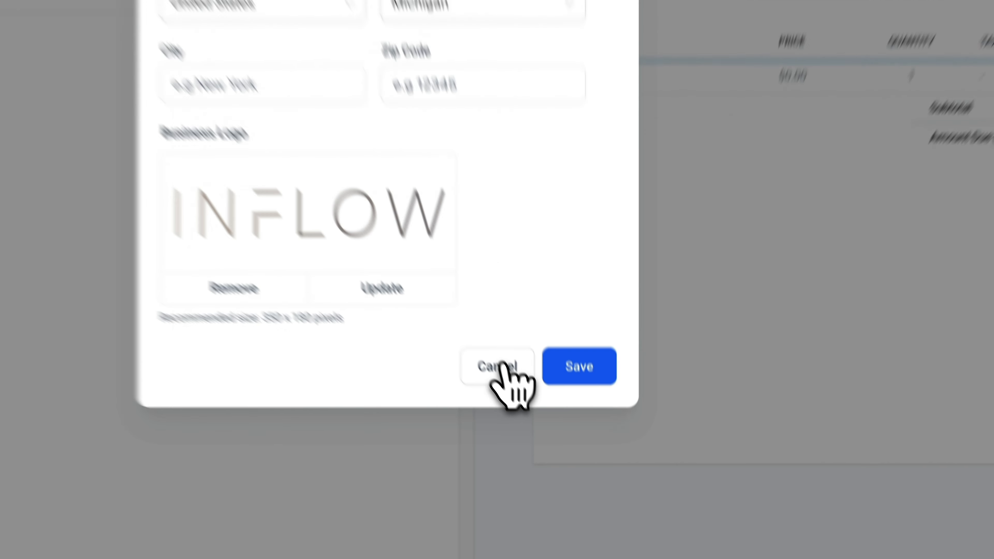
click(557, 458)
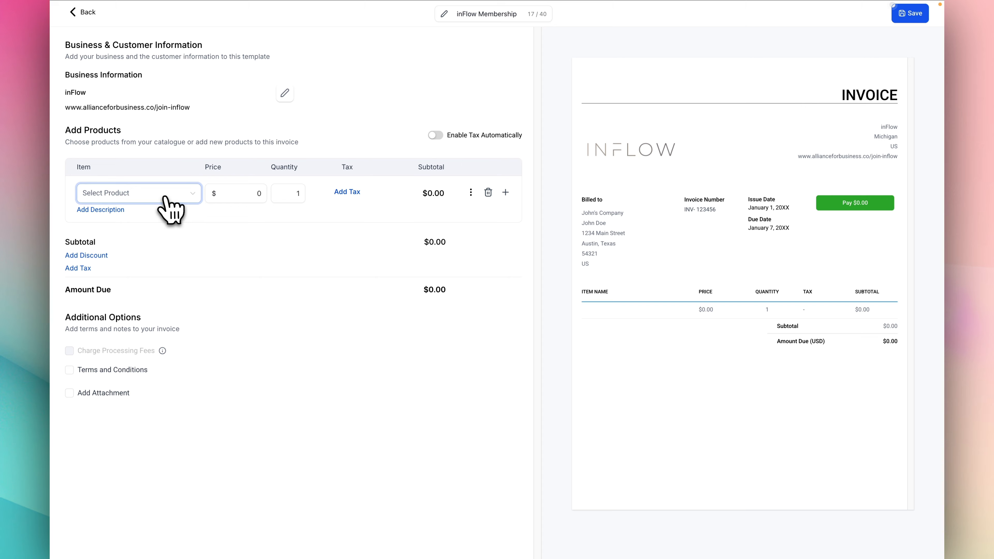
Step: Start a new product for the invoice item, named inFlow Monthly Membership, with the product type Digital goods
click(163, 196)
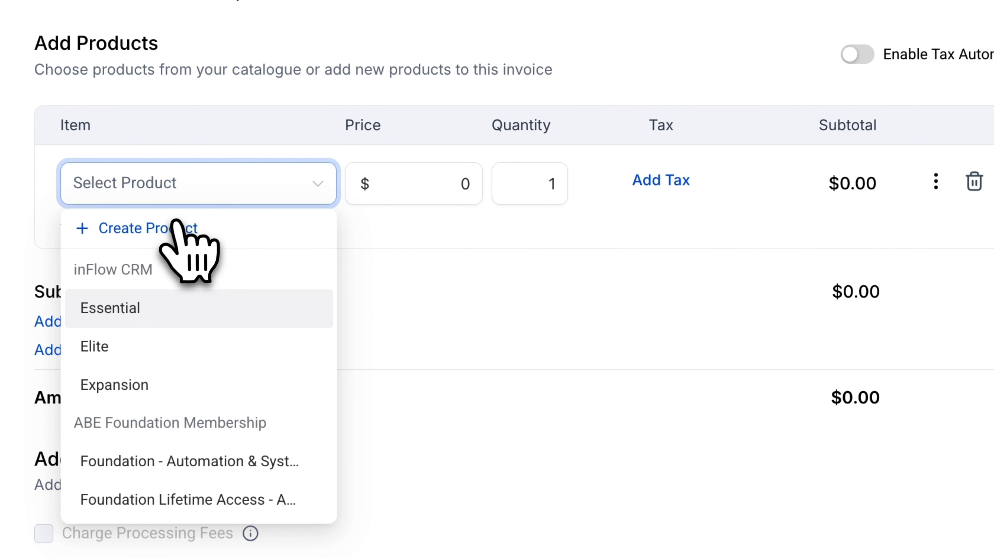
click(168, 229)
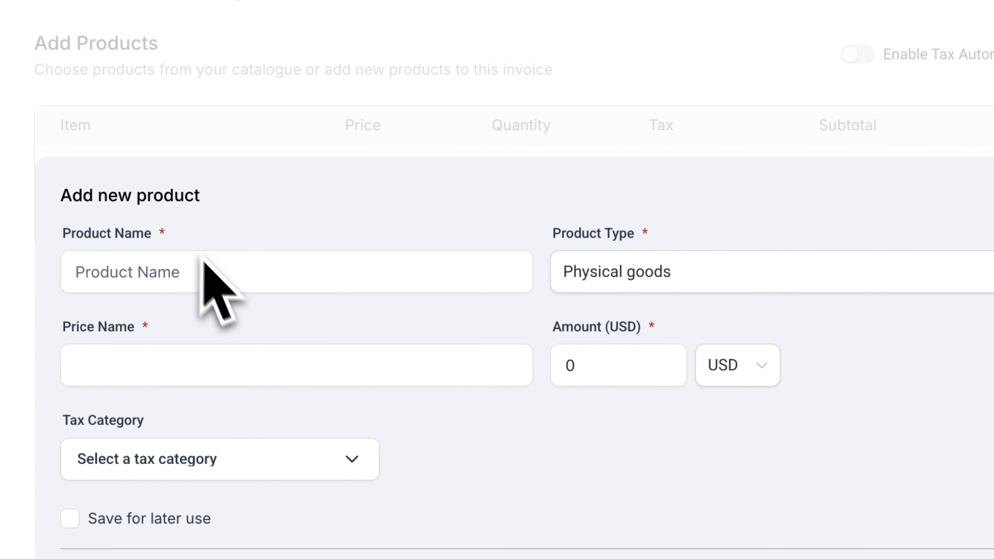
click(214, 276)
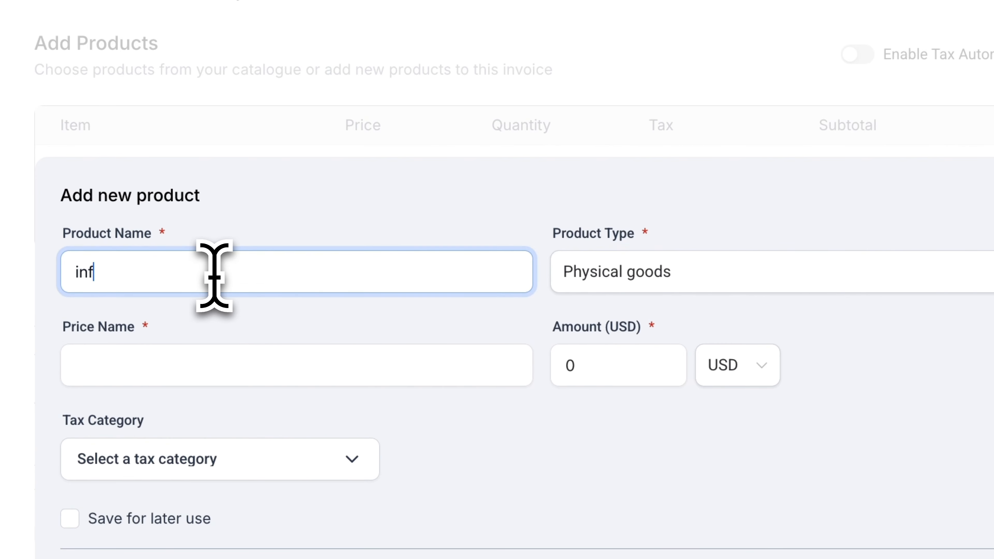
text(inFlow Monthly Membership)
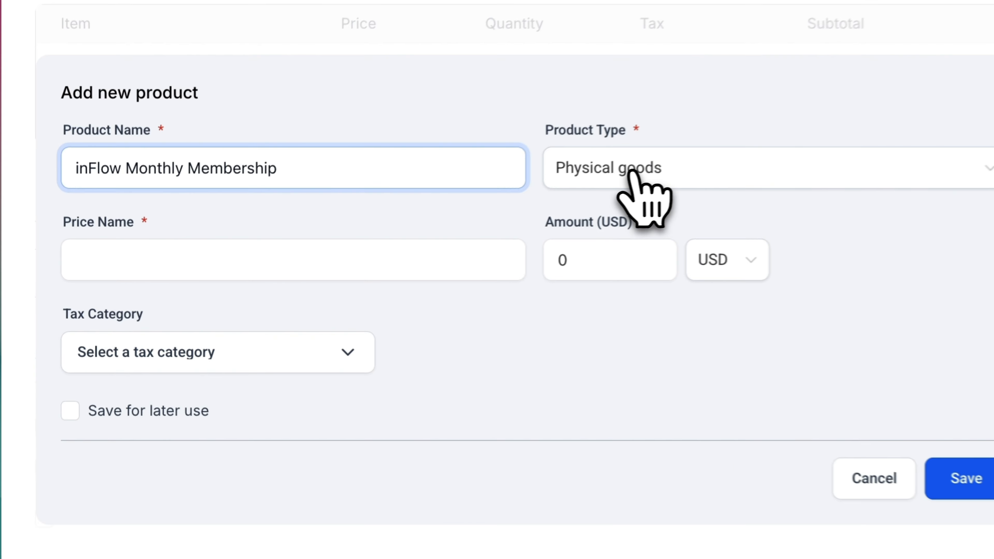
click(336, 235)
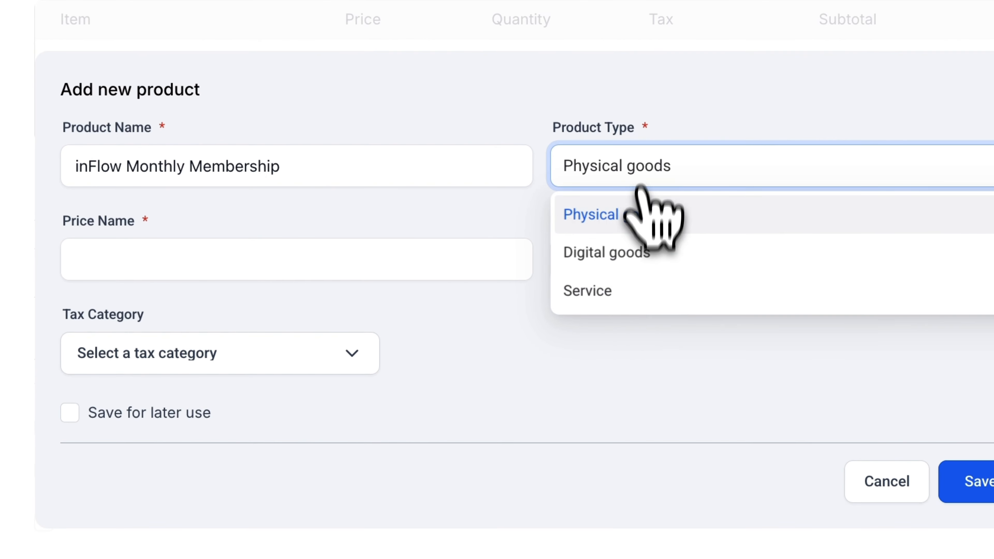
click(662, 255)
Step: Name the product's price Standard and set its amount to 97 USD
click(243, 267)
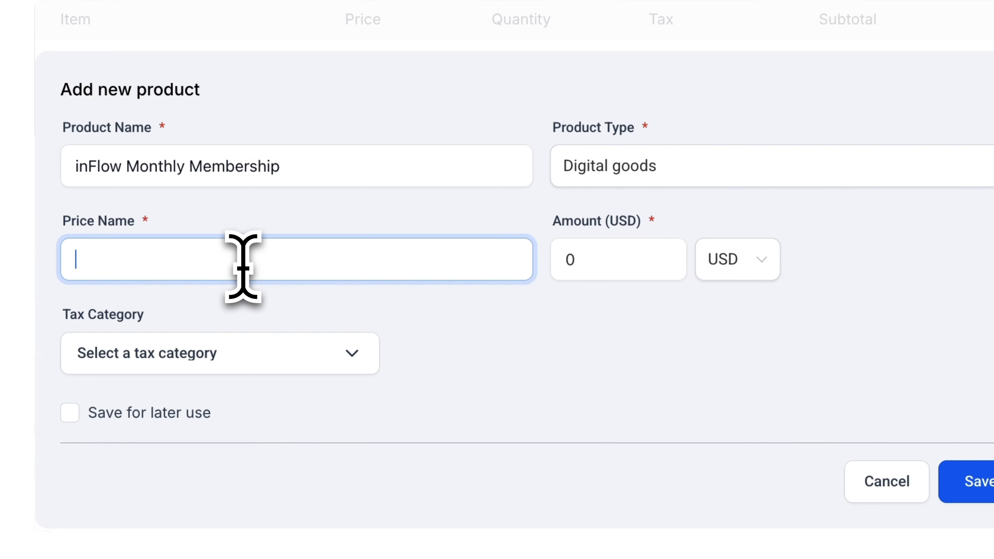
text(Standard)
click(575, 262)
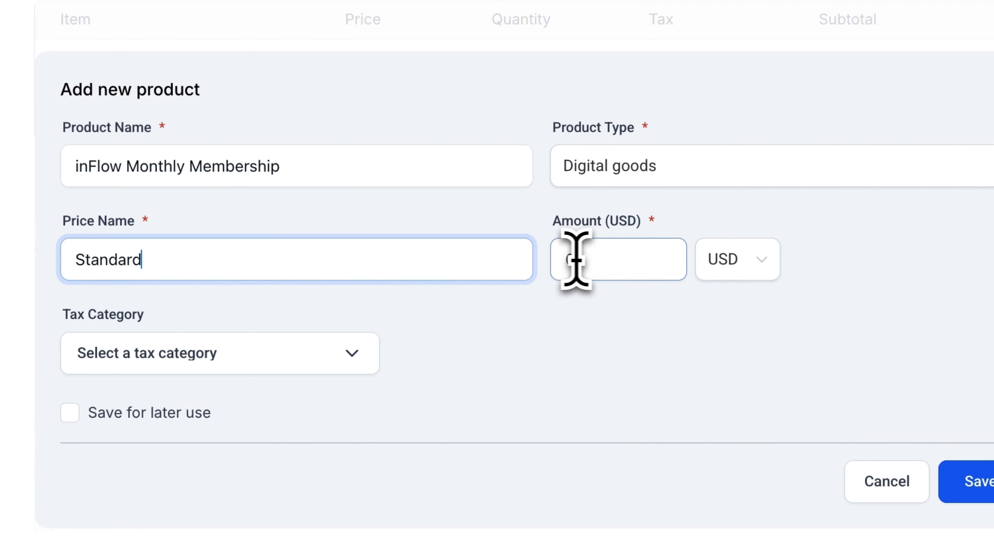
text(97)
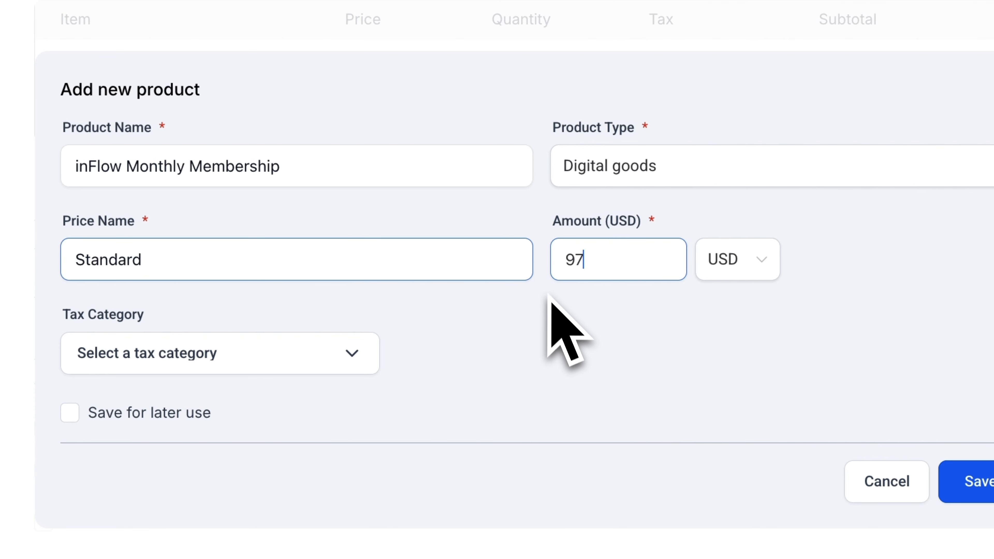
click(559, 309)
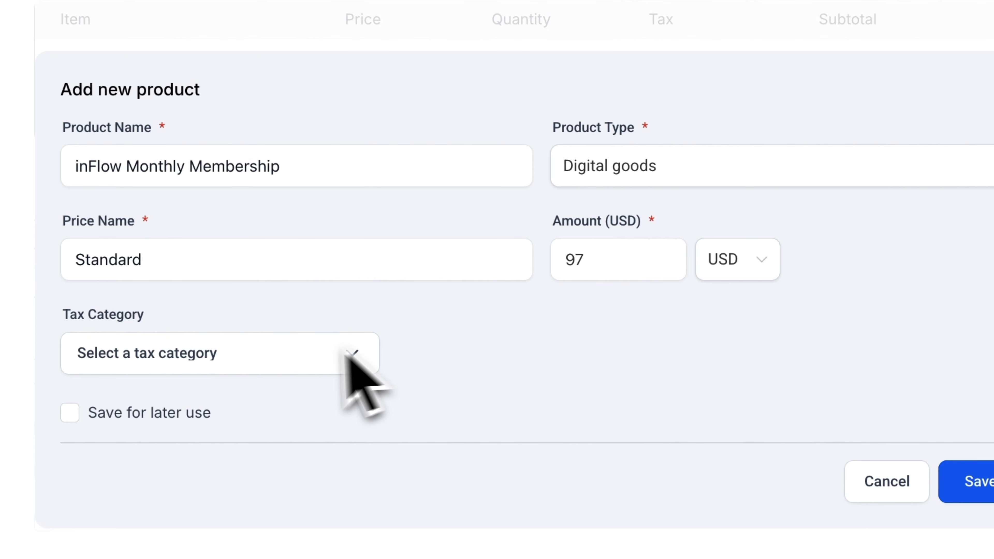
Step: Enable the Save for later use option for the new product and save it to the invoice template
scroll(167, 335, down, 2)
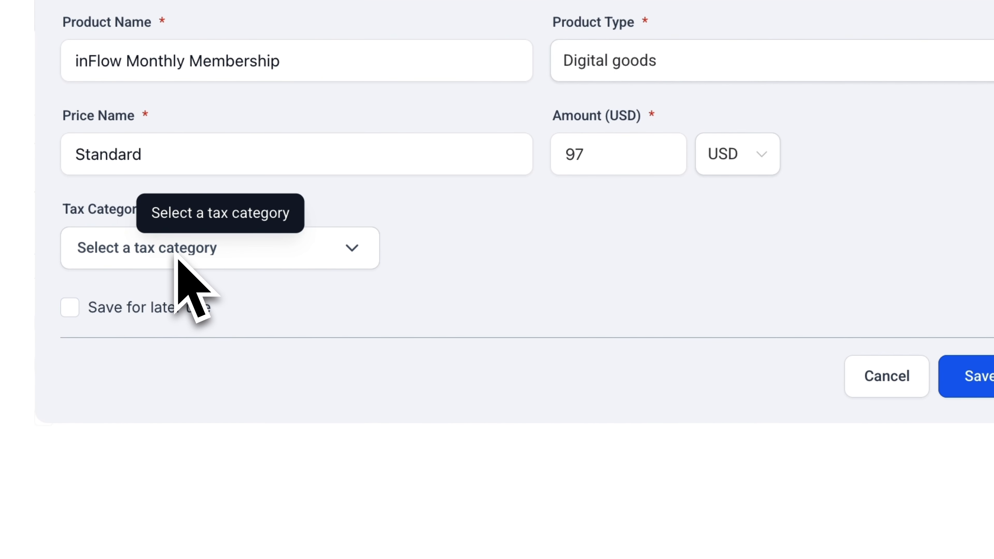
click(90, 313)
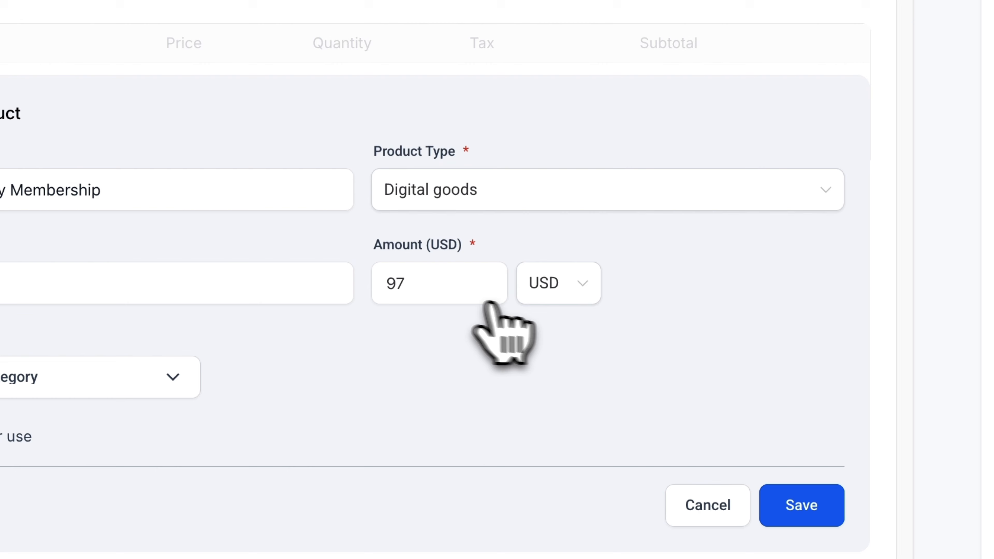
click(624, 159)
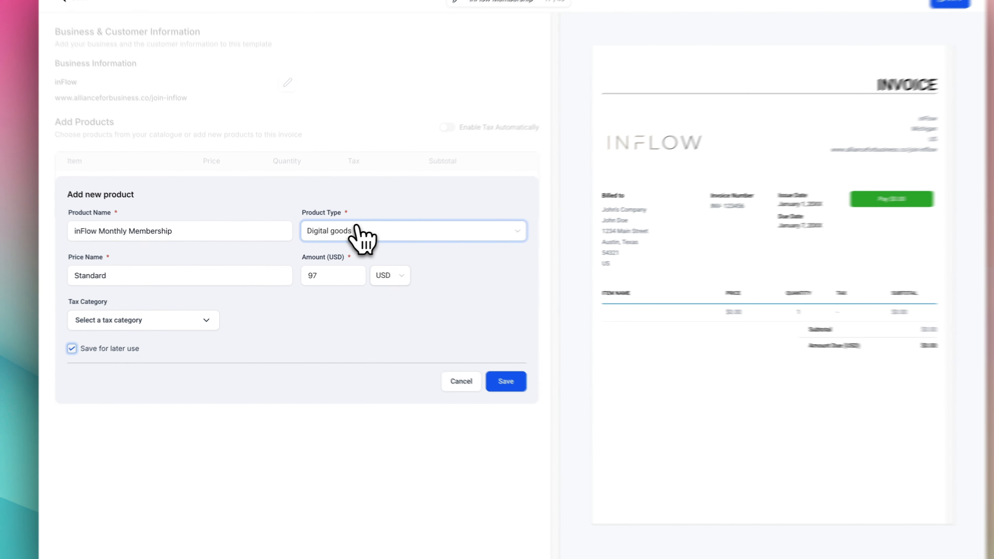
click(487, 184)
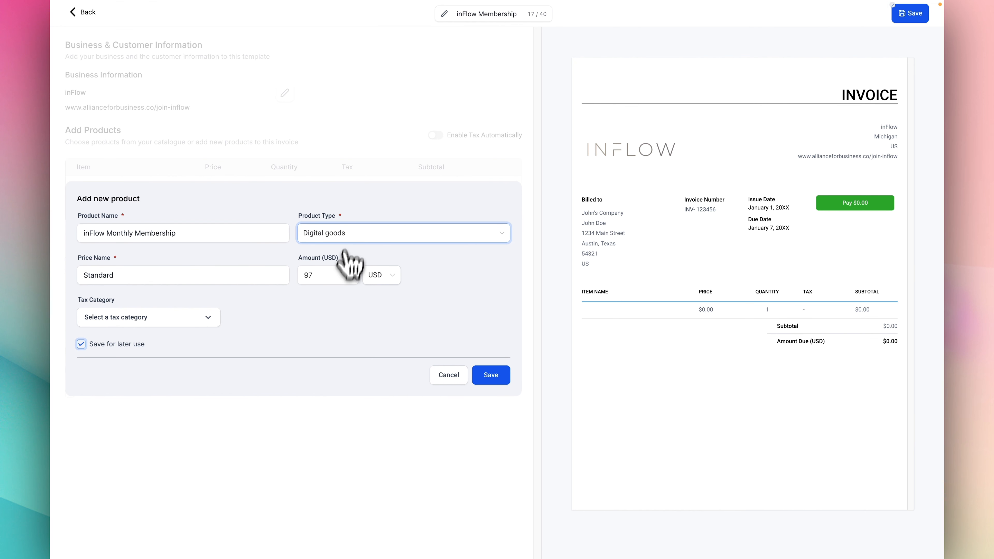
click(338, 281)
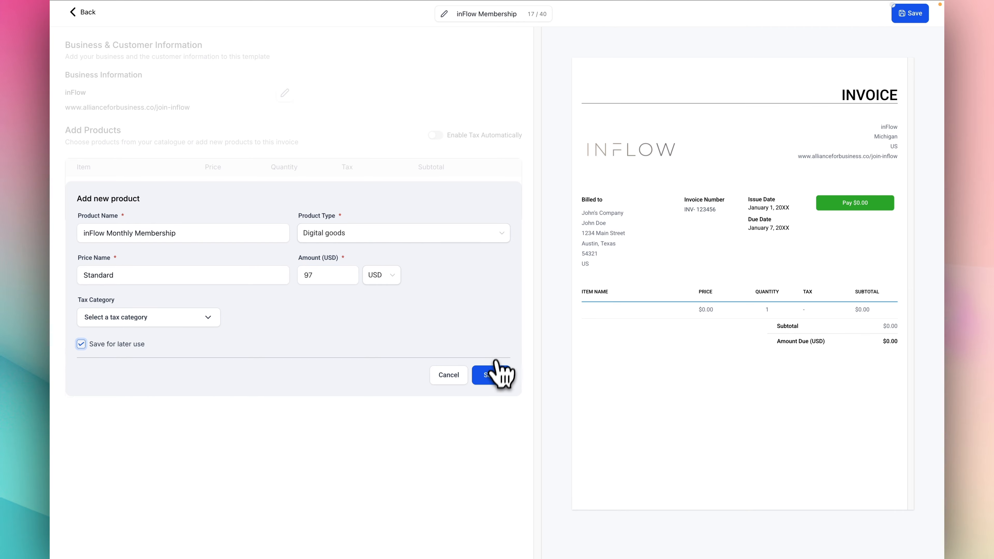
click(492, 375)
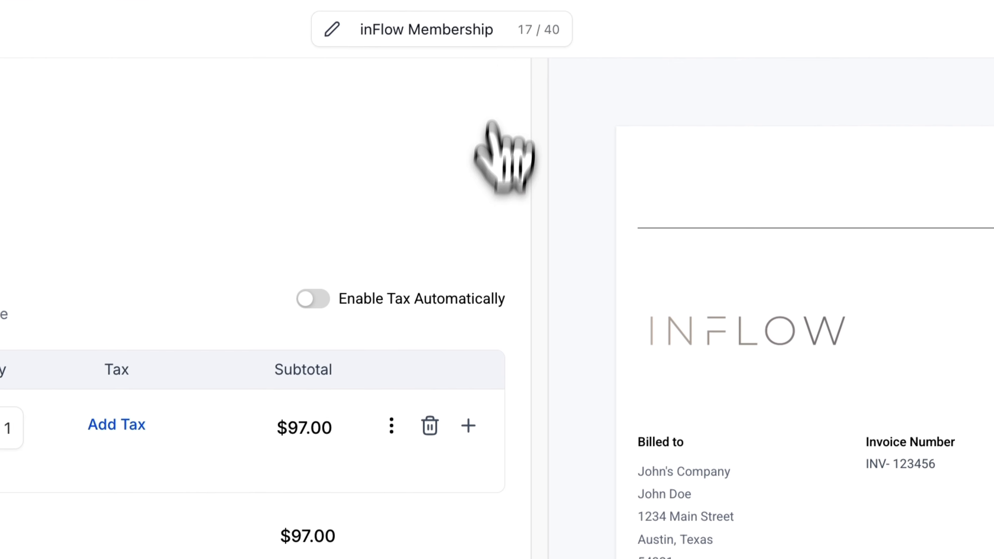
Step: Rename the template as "inFlow Membership - 1 Month Only" and save it
click(520, 36)
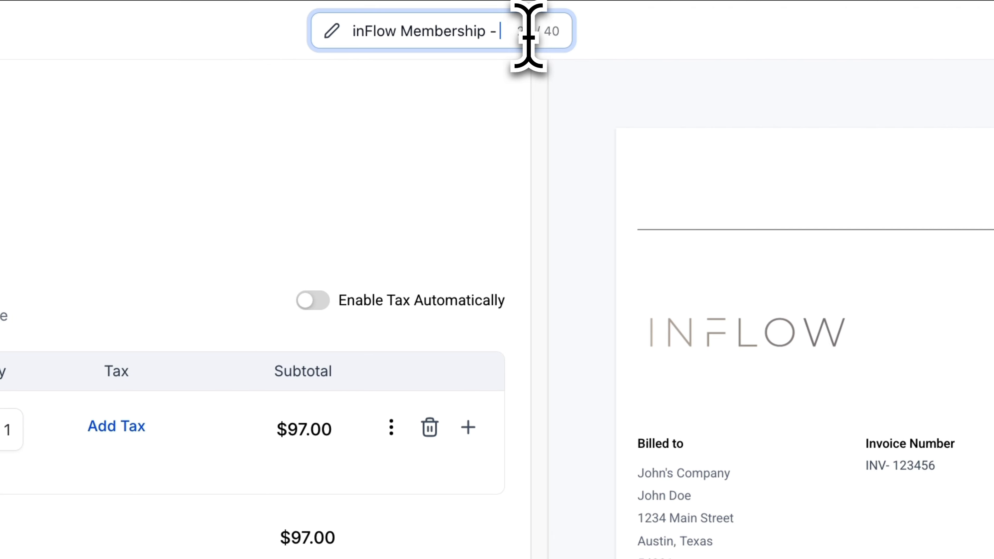
text(- 1 Month Only)
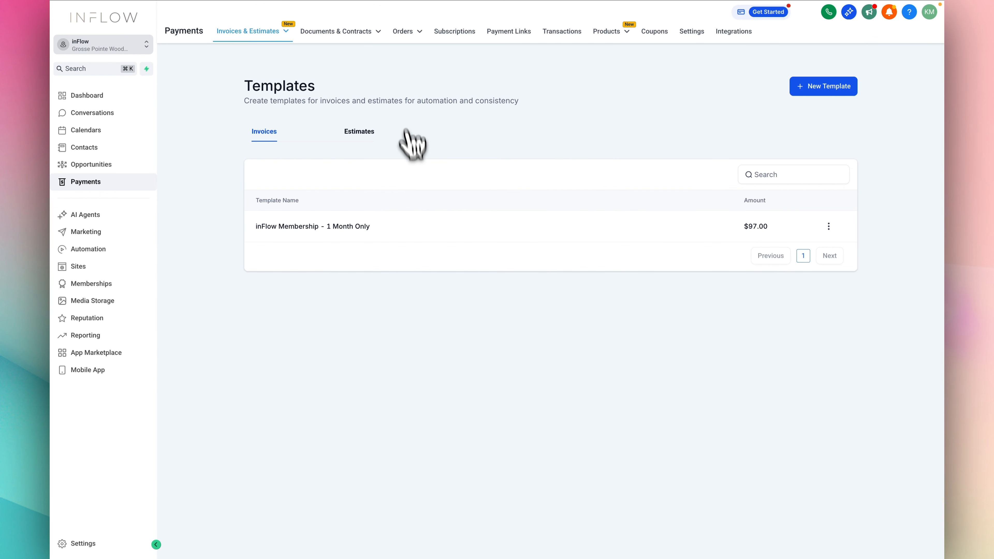
Step: Open the recurring invoices list and examine where a new recurring invoice is created
click(257, 33)
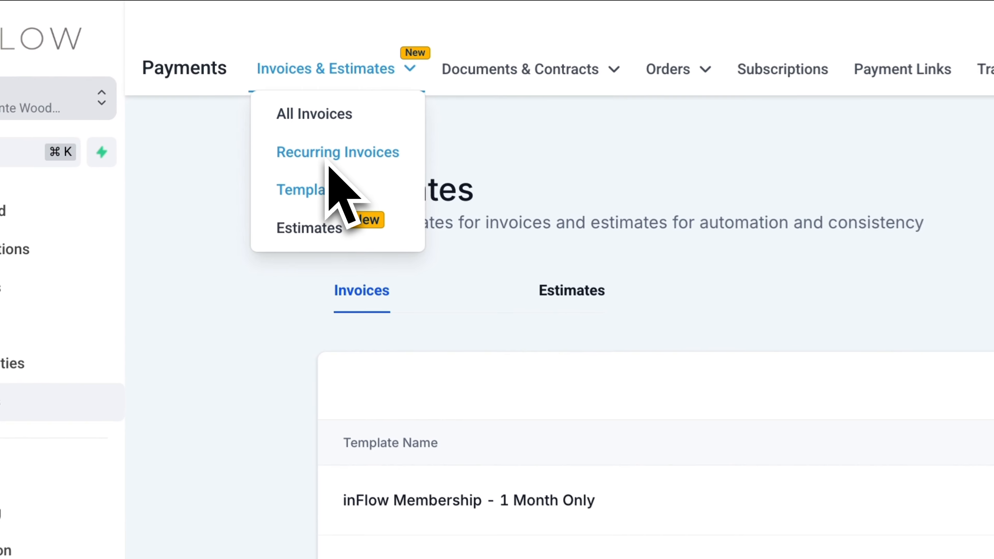
click(249, 73)
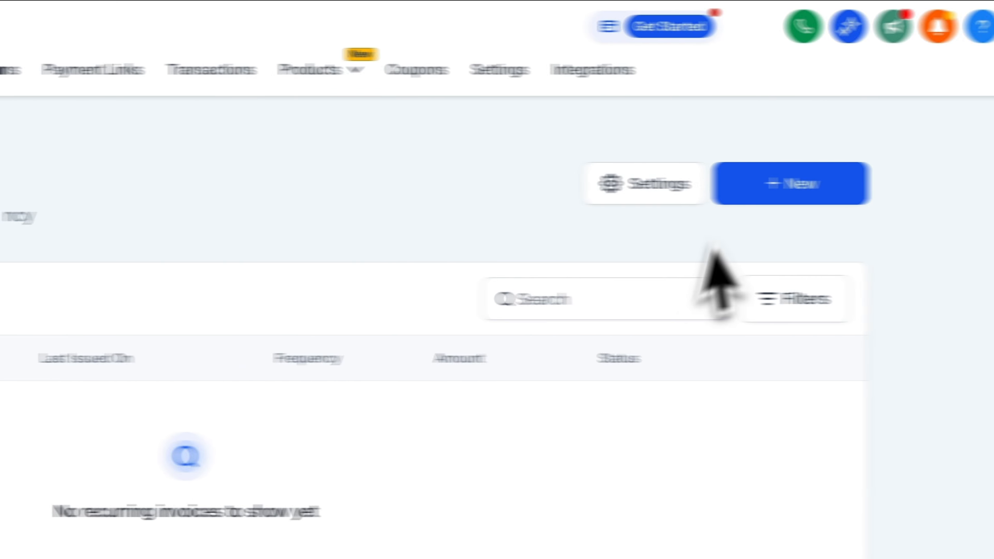
click(721, 194)
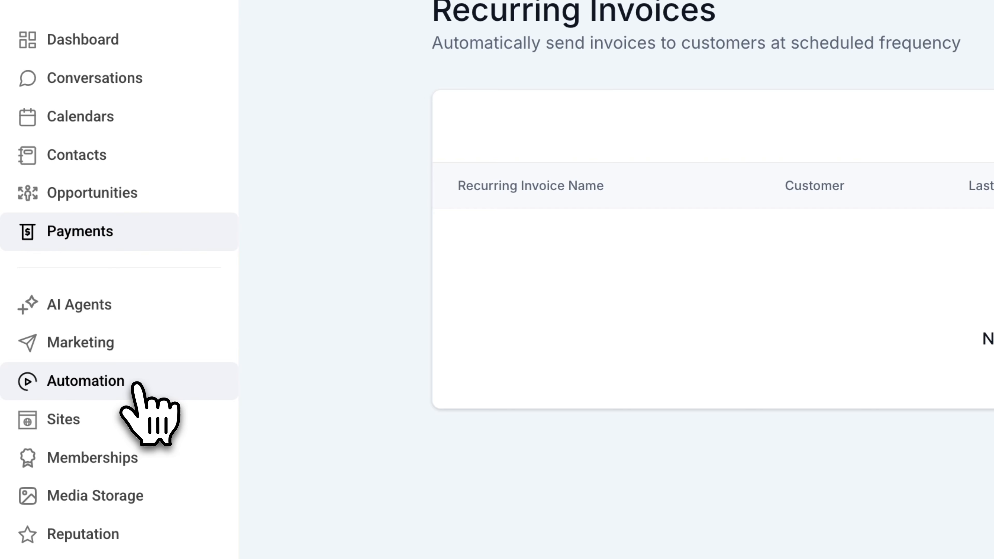
Step: Create a new automation workflow from scratch
click(136, 386)
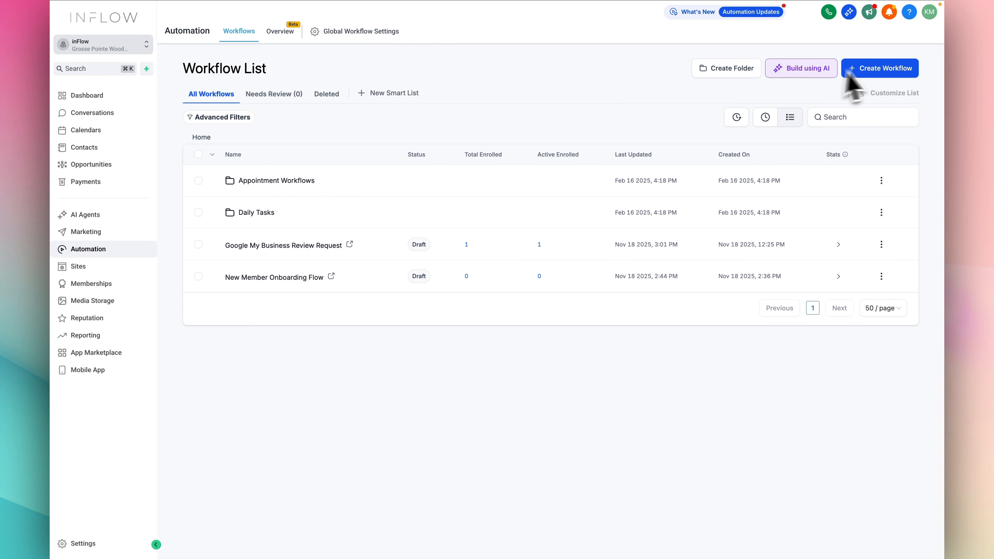
click(867, 76)
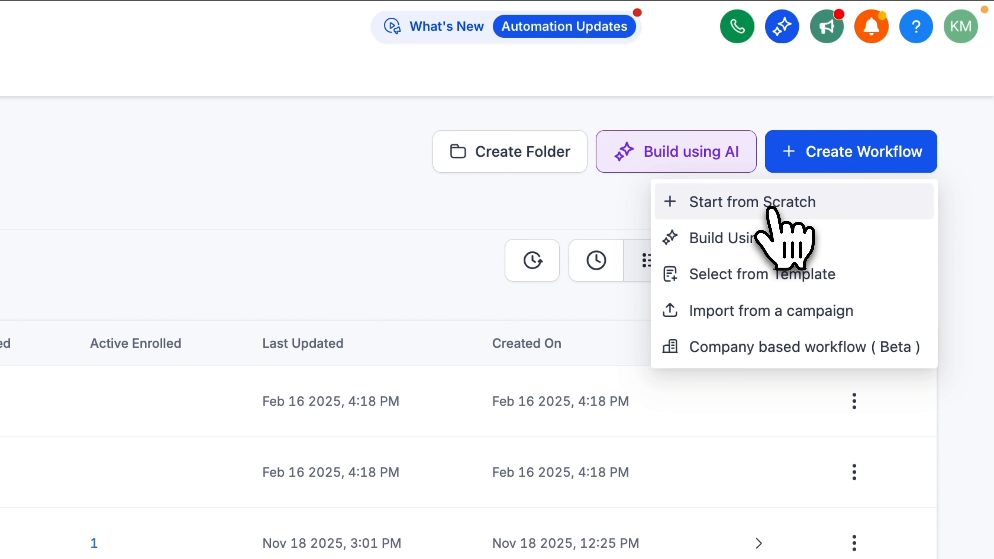
click(767, 207)
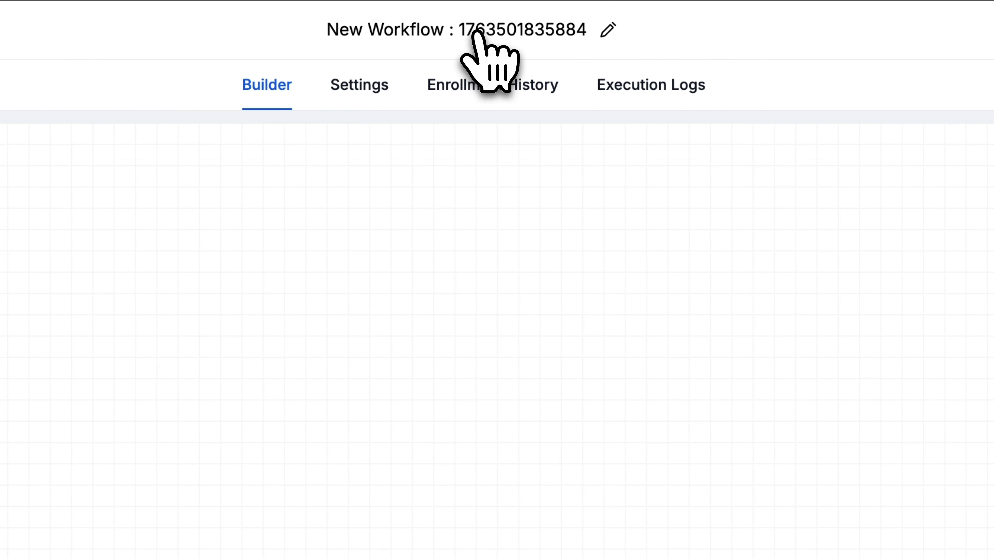
Step: Rename the workflow as "Auto Invoice Sender - Membership"
click(478, 32)
text(Auto Invoic)
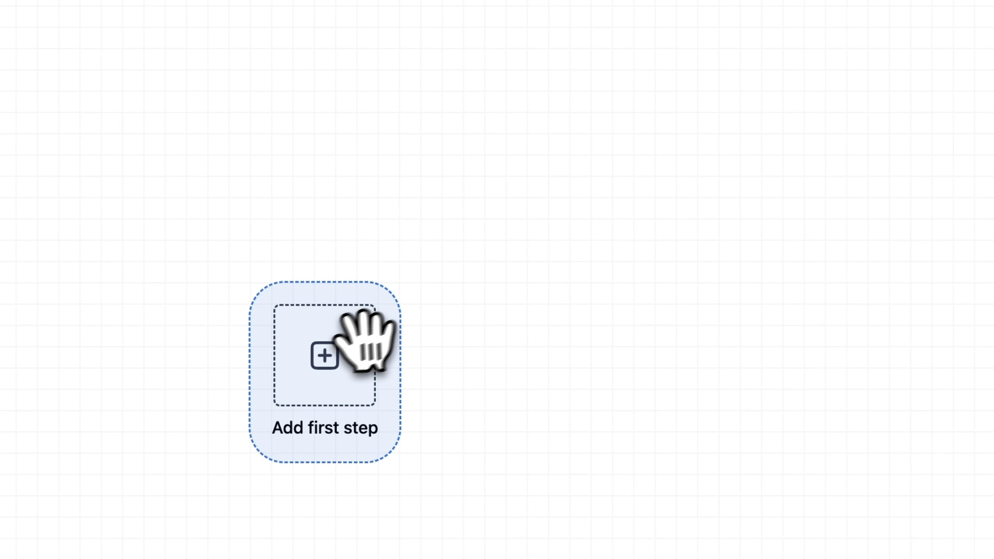
Step: Add a Pipeline Stage Changed trigger as the starting point of the workflow
click(338, 370)
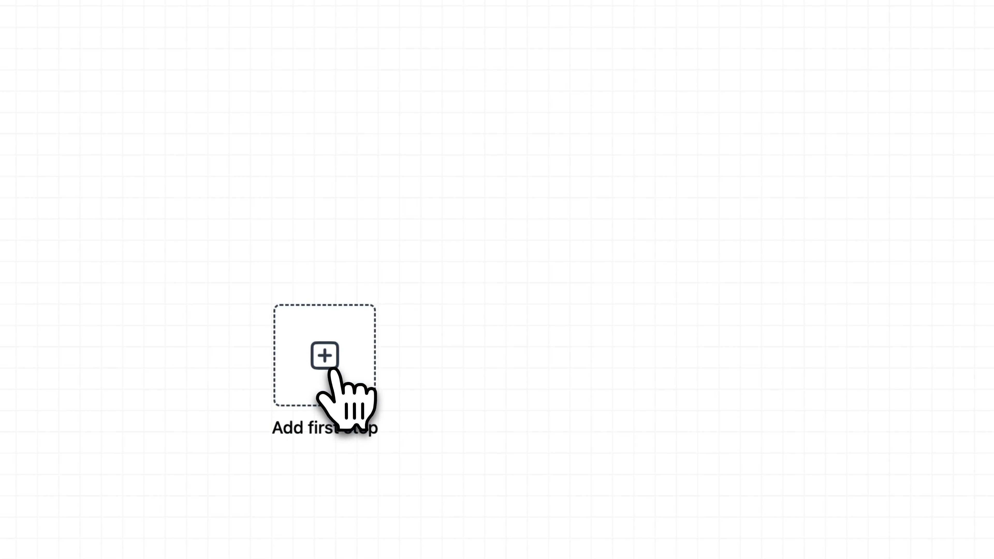
click(337, 237)
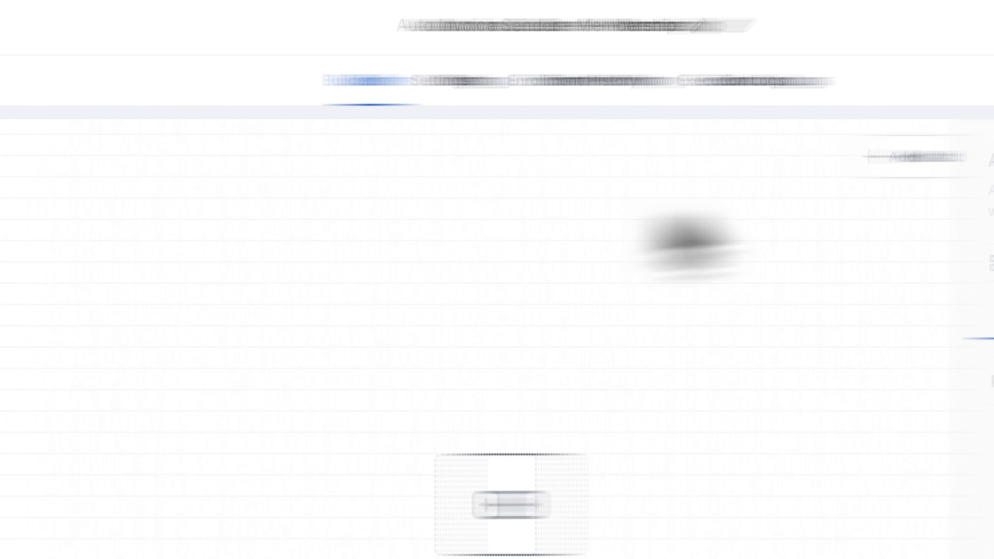
click(598, 271)
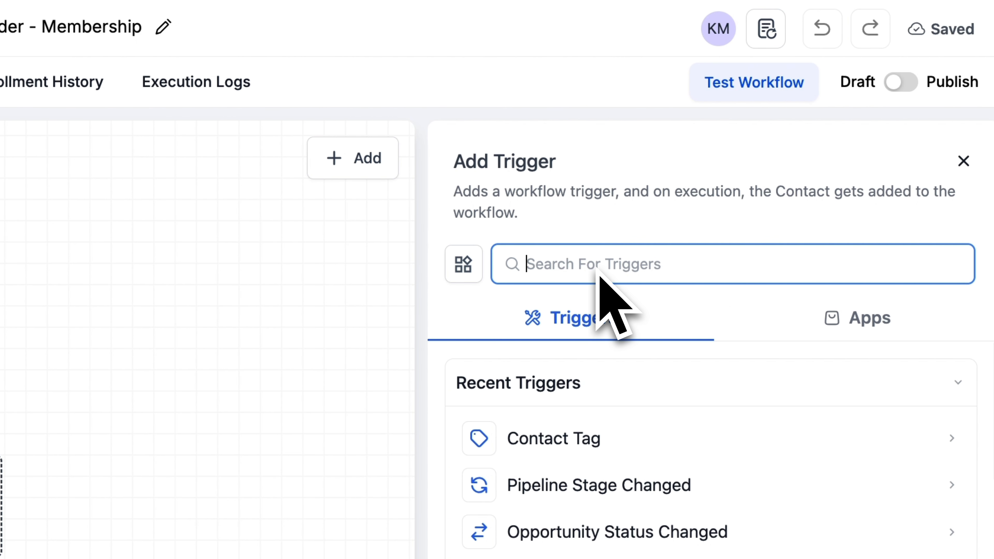
text(pip)
click(637, 457)
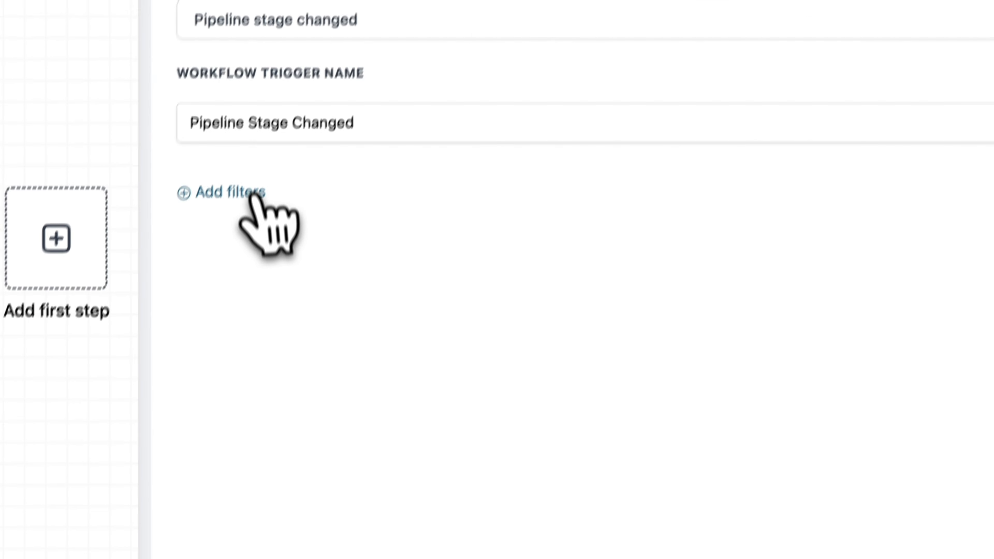
Step: Add a trigger filter limiting it to the "03. Consultation Pipeline" pipeline
click(243, 175)
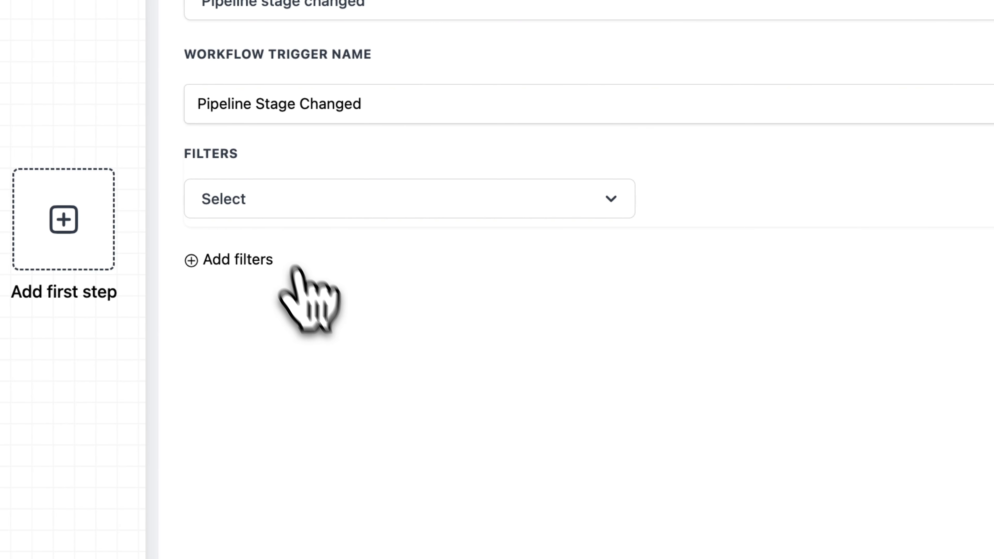
click(229, 433)
click(721, 213)
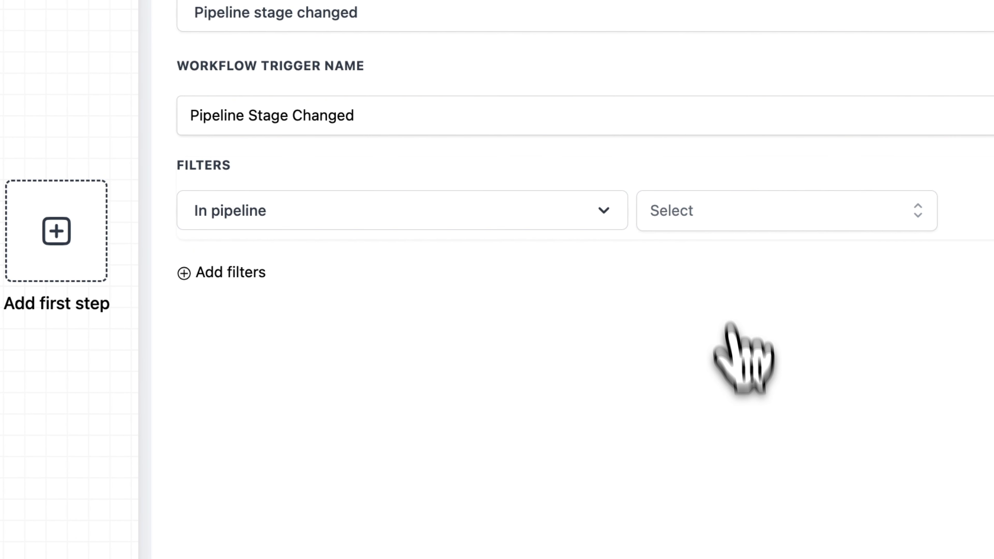
click(739, 405)
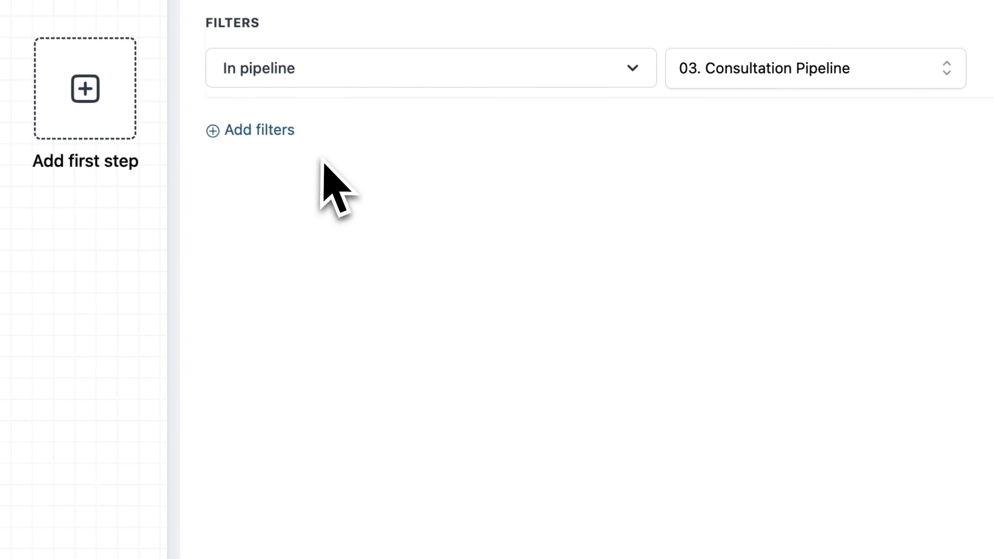
Step: Add a second filter for the pipeline stage "Service Completed" and save the trigger
click(298, 223)
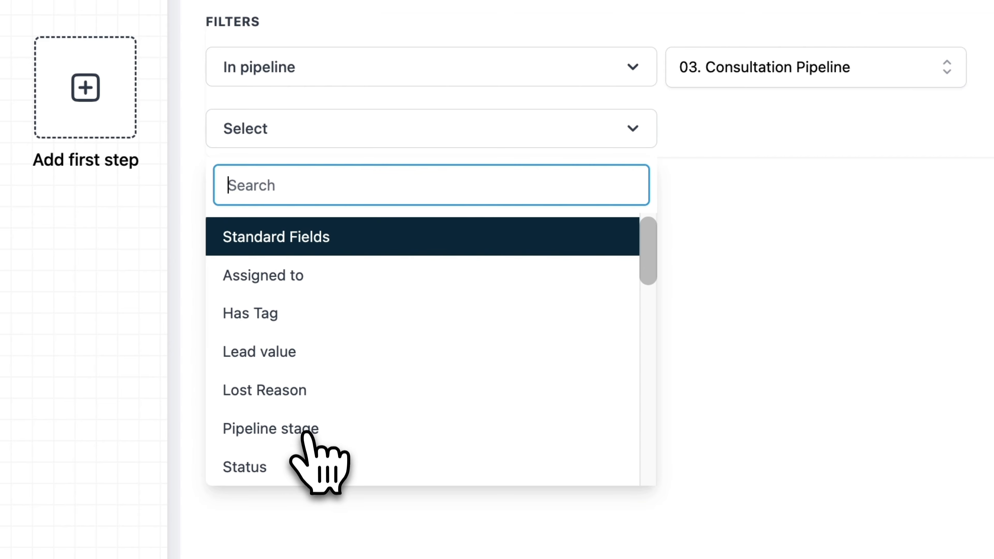
click(309, 437)
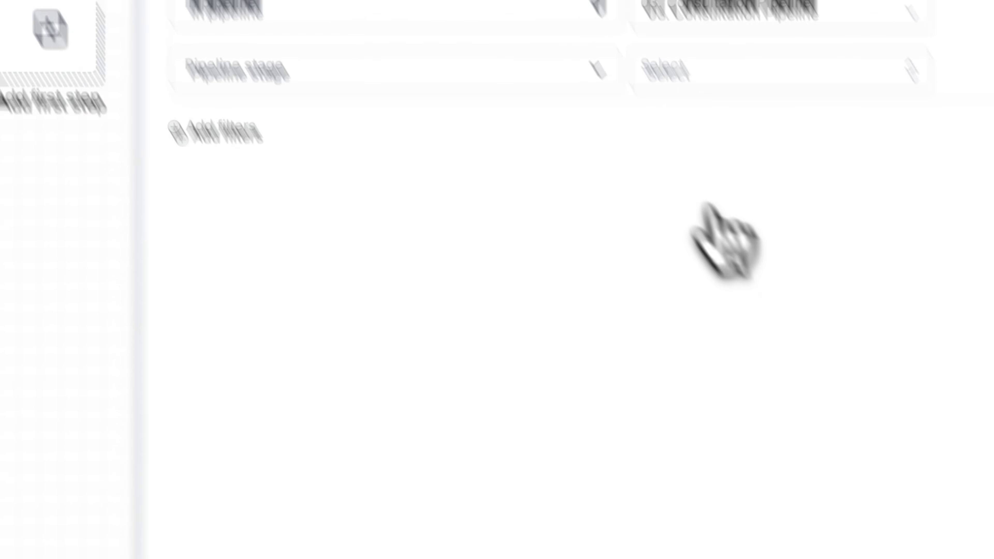
click(731, 132)
scroll(599, 183, down, 2)
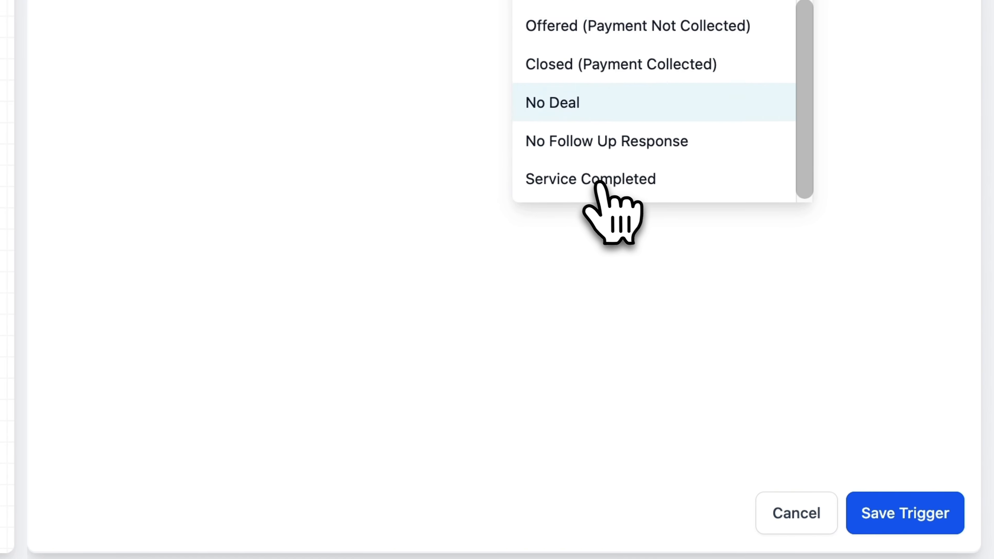
click(608, 189)
click(904, 509)
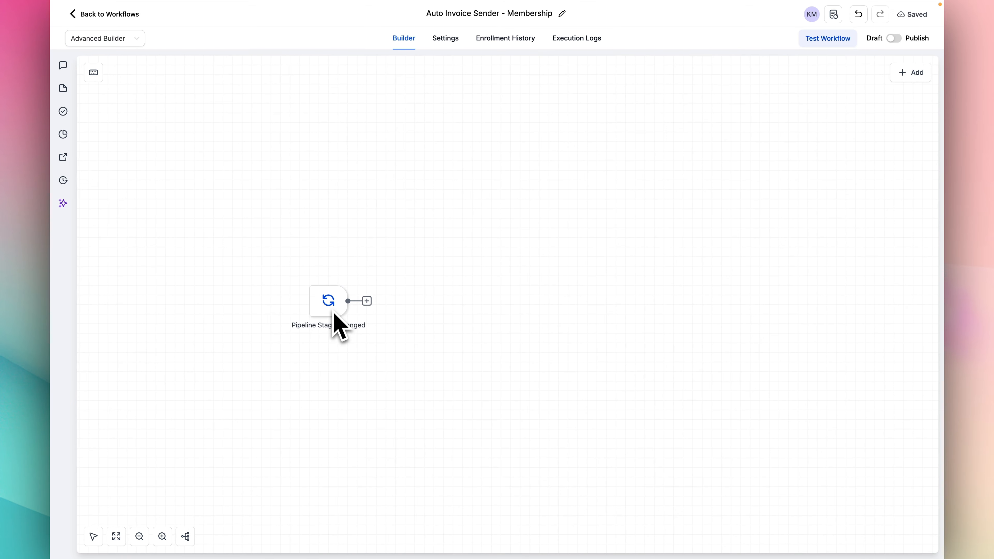
Step: Add a Send Invoice action after the trigger, sent from inFlow Team with the "inFlow Membership - 1 Month Only" invoice template
mouse_move(332, 316)
click(367, 301)
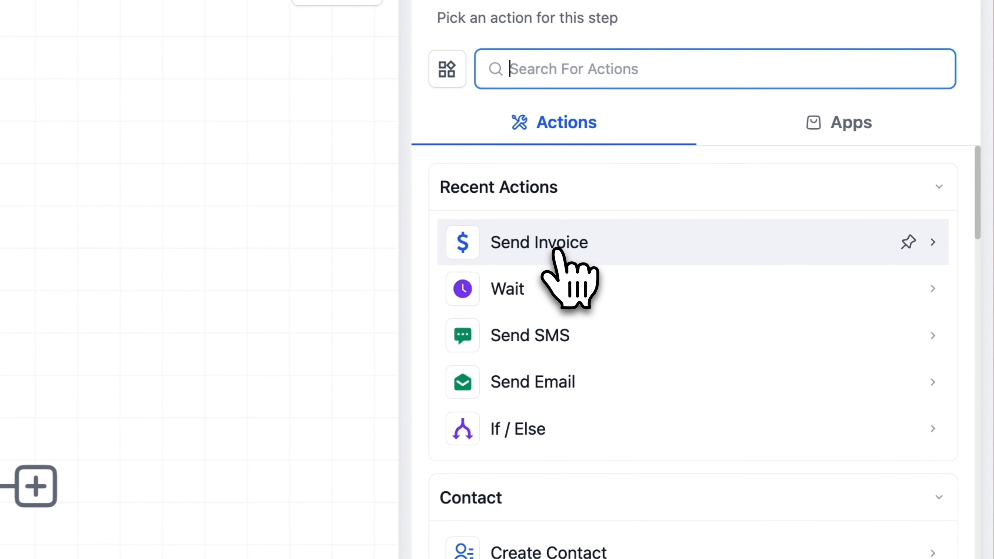
click(556, 251)
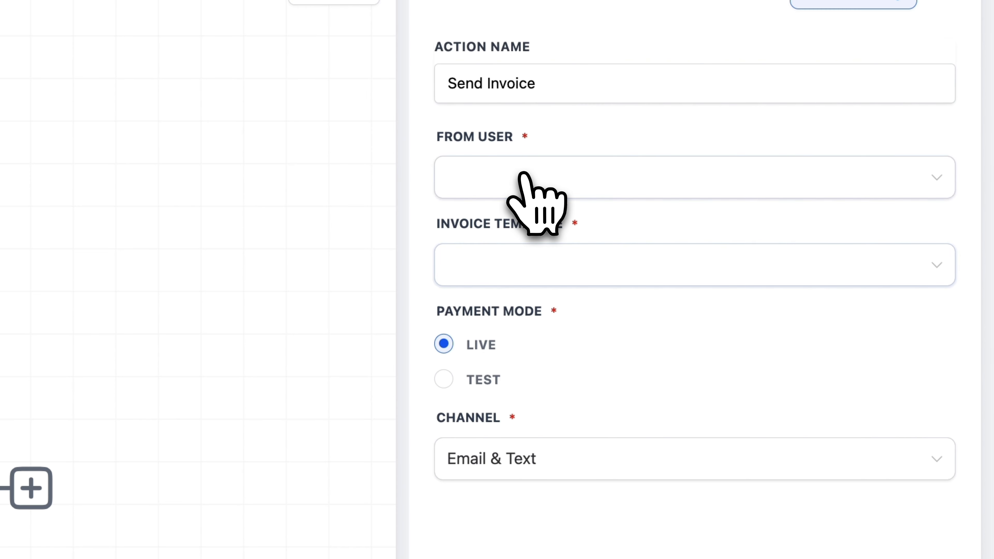
click(519, 184)
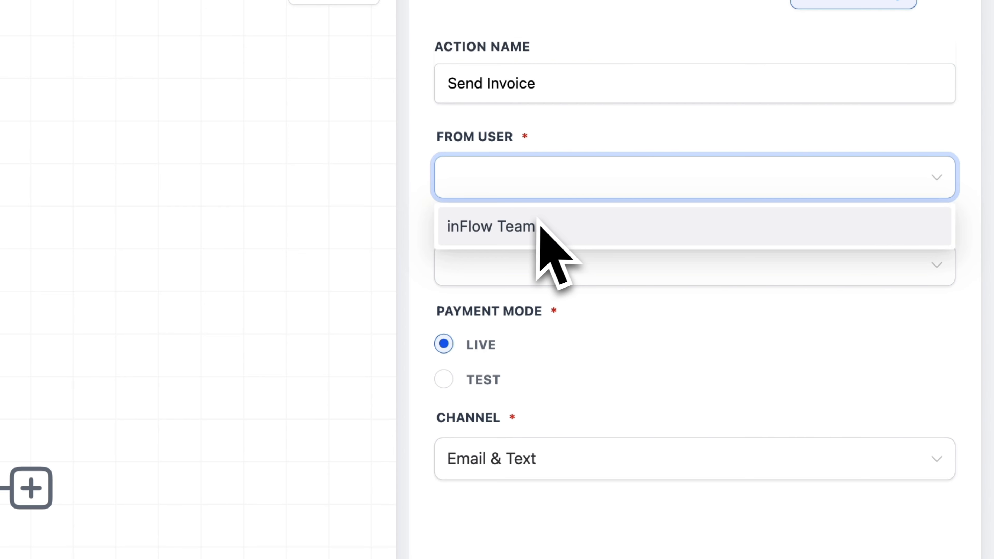
click(521, 229)
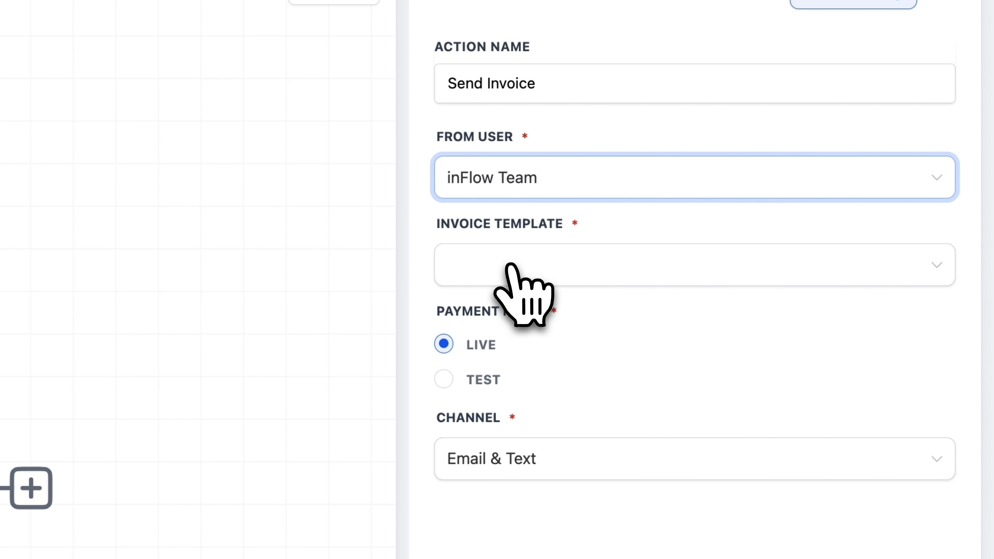
click(513, 270)
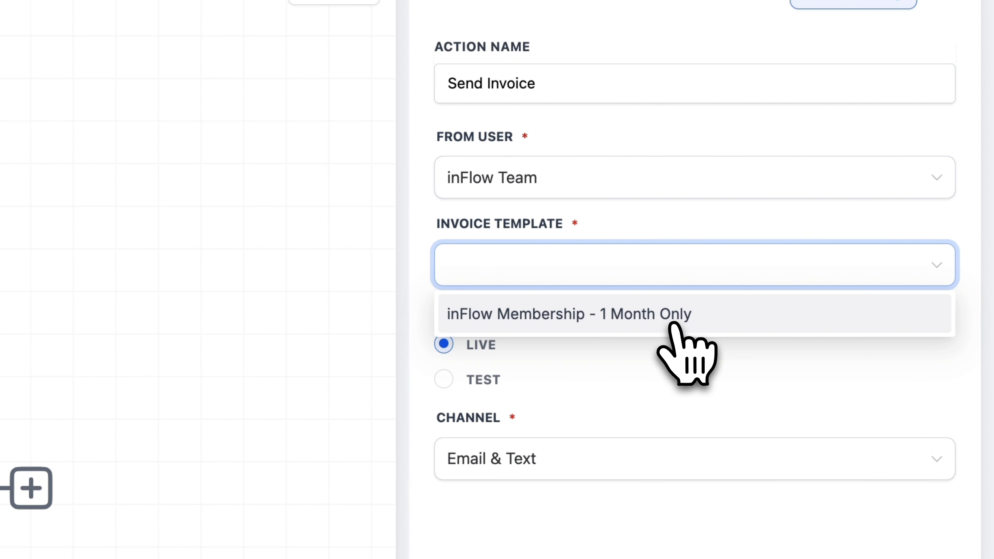
click(671, 329)
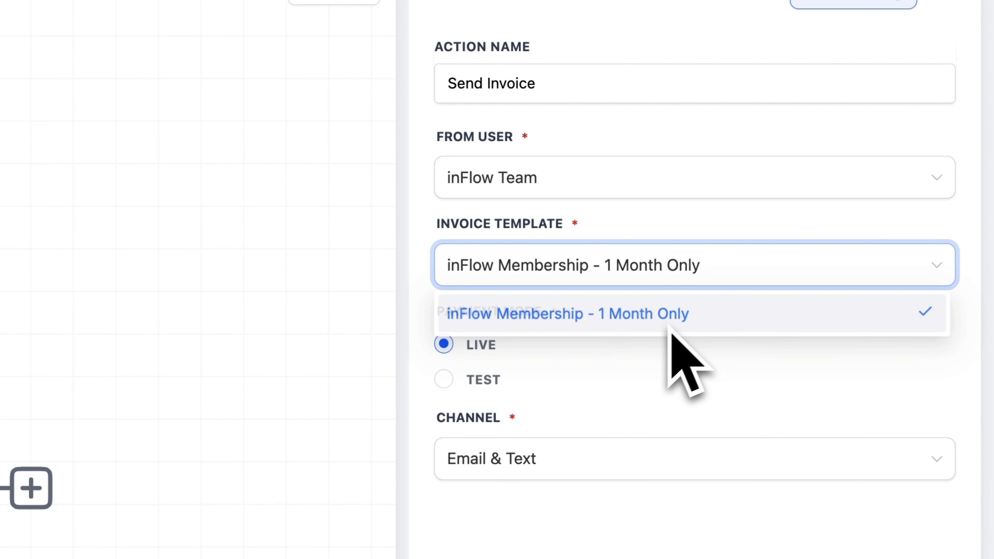
Step: Set the invoice's payment mode to Live and its channel to Email & Text, and save the action
click(445, 378)
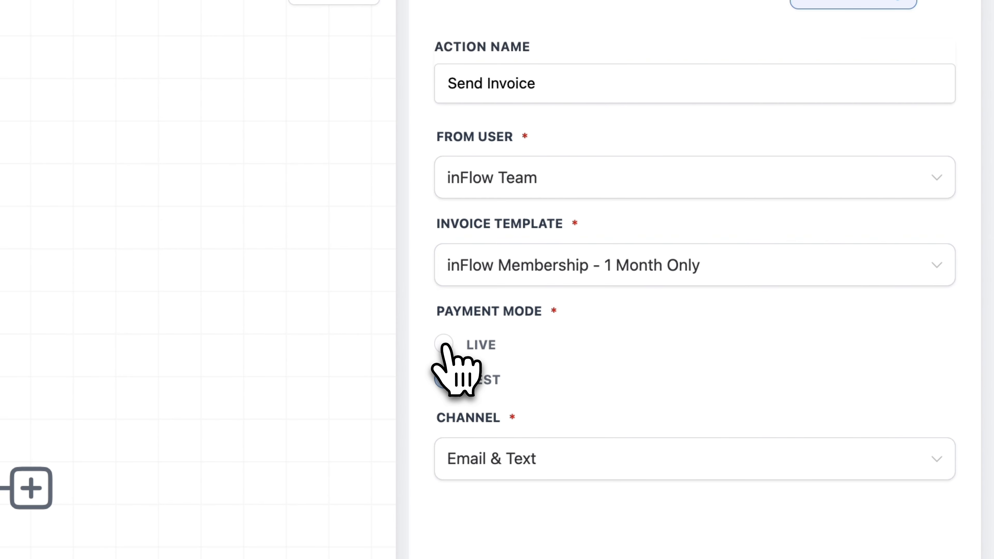
click(445, 352)
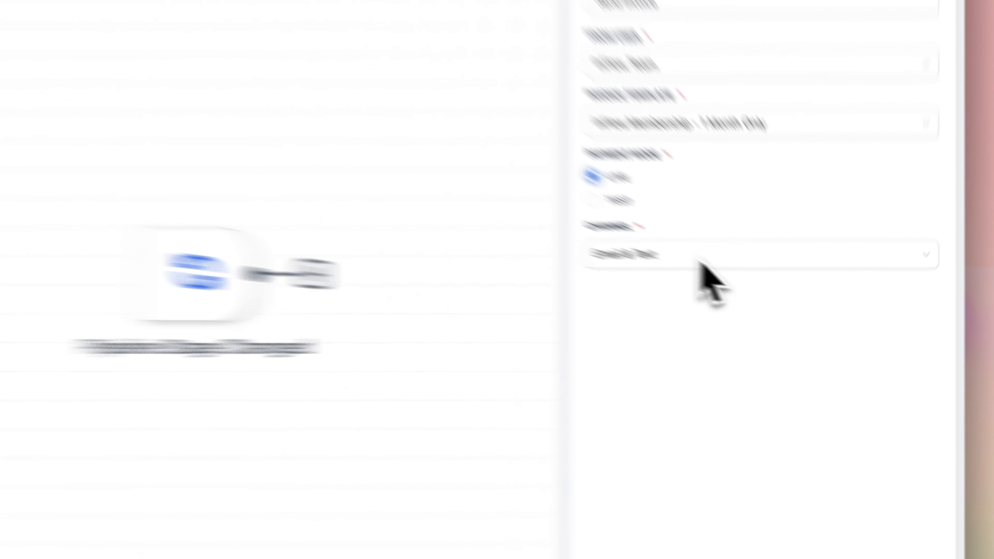
click(702, 262)
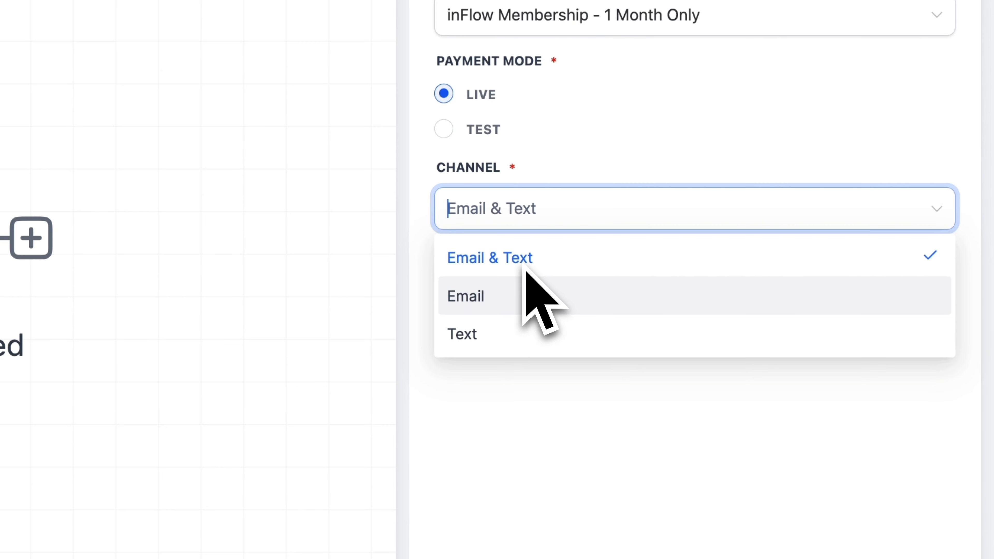
click(488, 177)
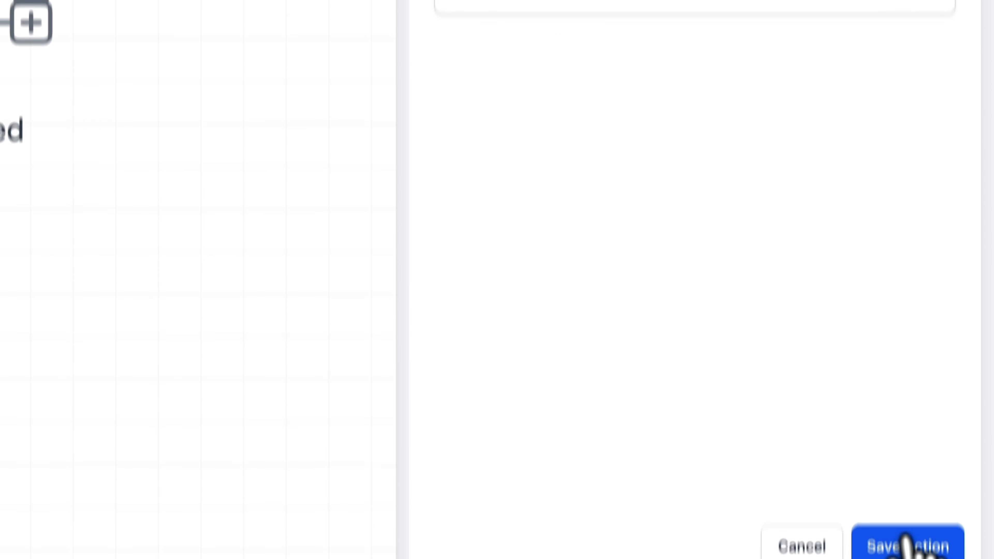
click(921, 513)
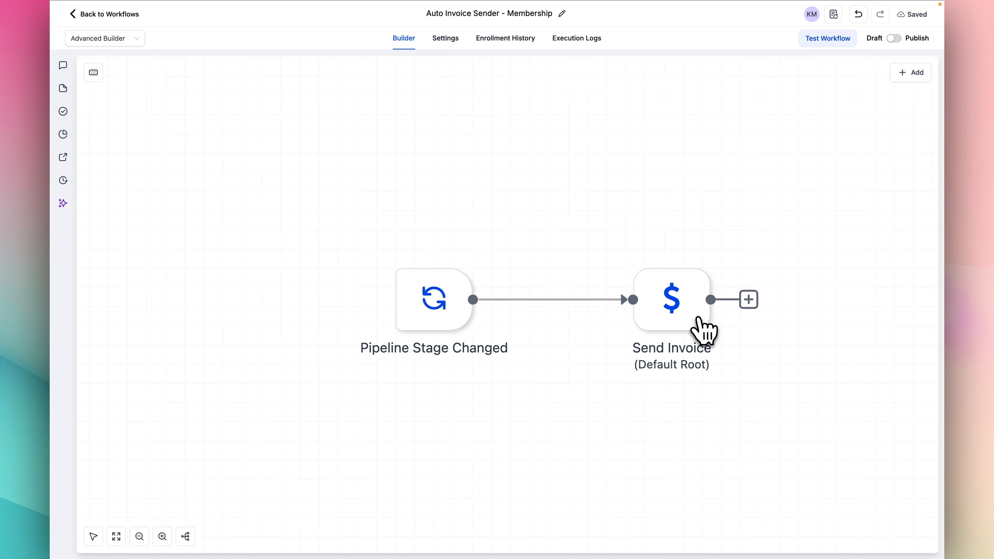
mouse_move(698, 318)
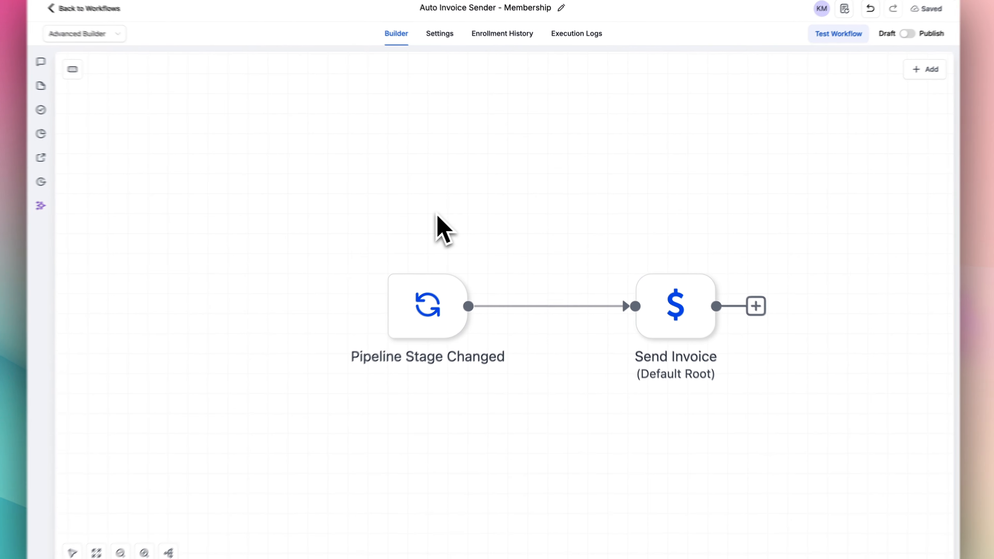
mouse_move(442, 343)
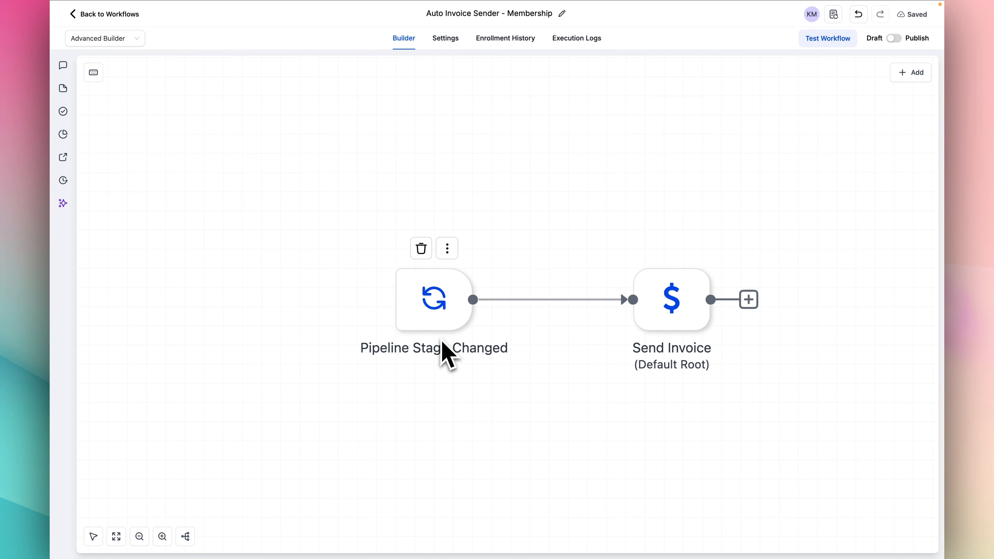
mouse_move(582, 327)
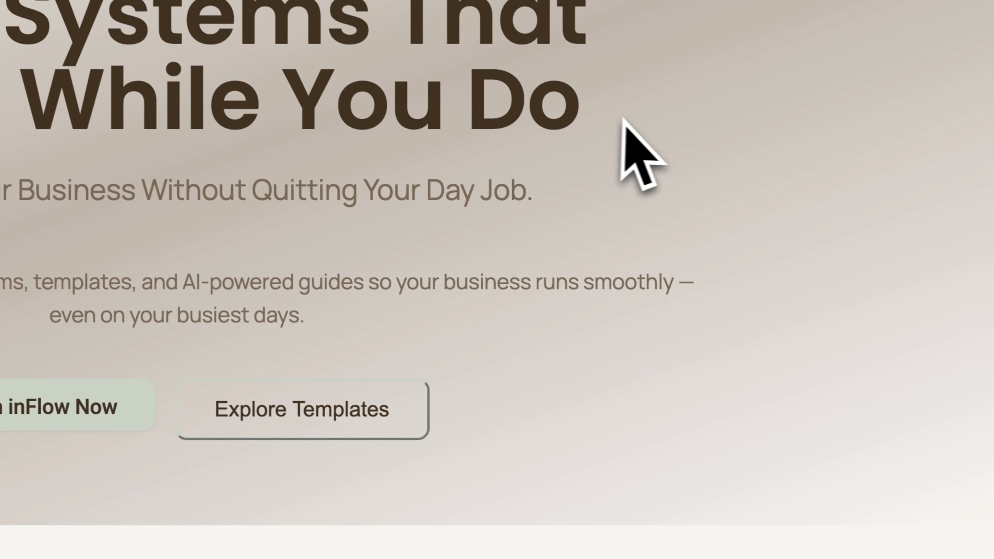
drag(3, 133, 761, 223)
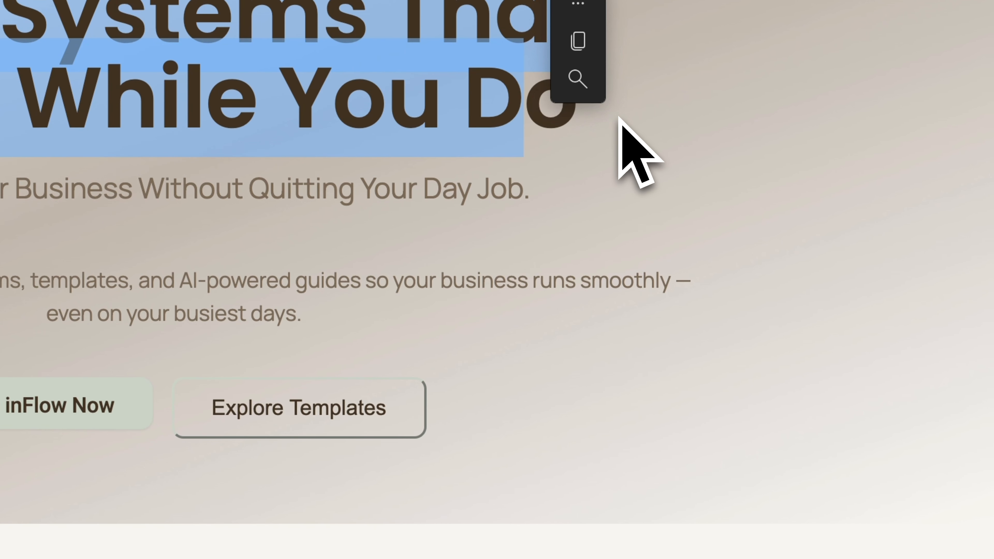